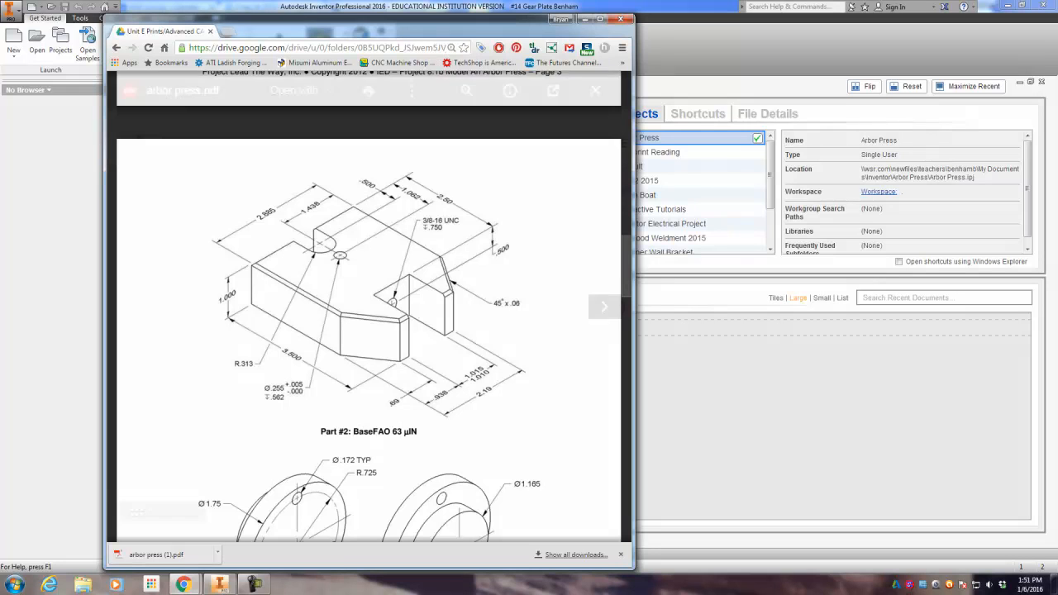
Create a new part and start a 2D sketch in it.
left_click_drag(372, 18, 0, 28)
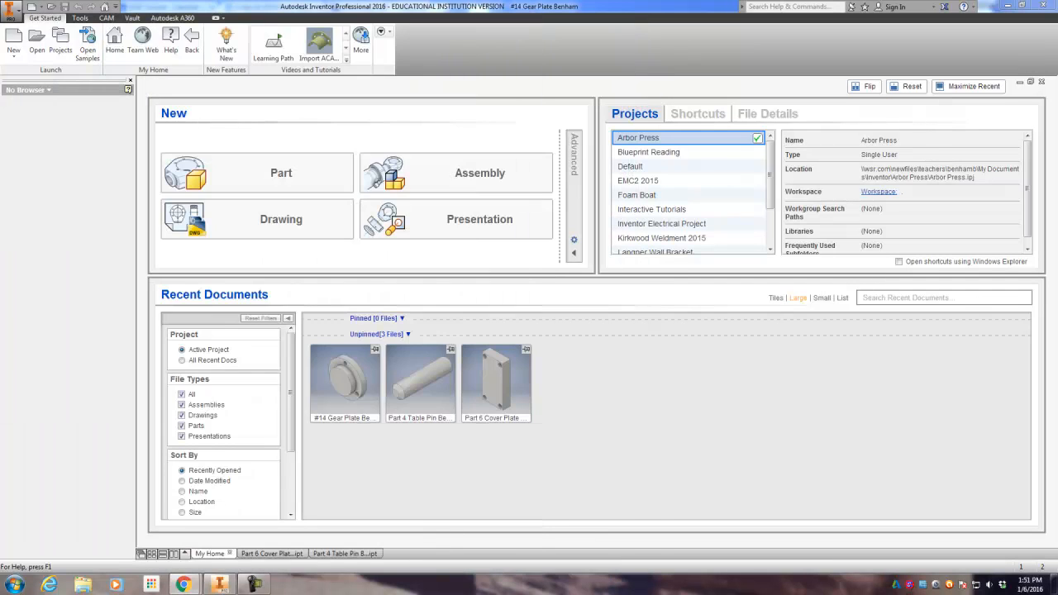
left_click(258, 173)
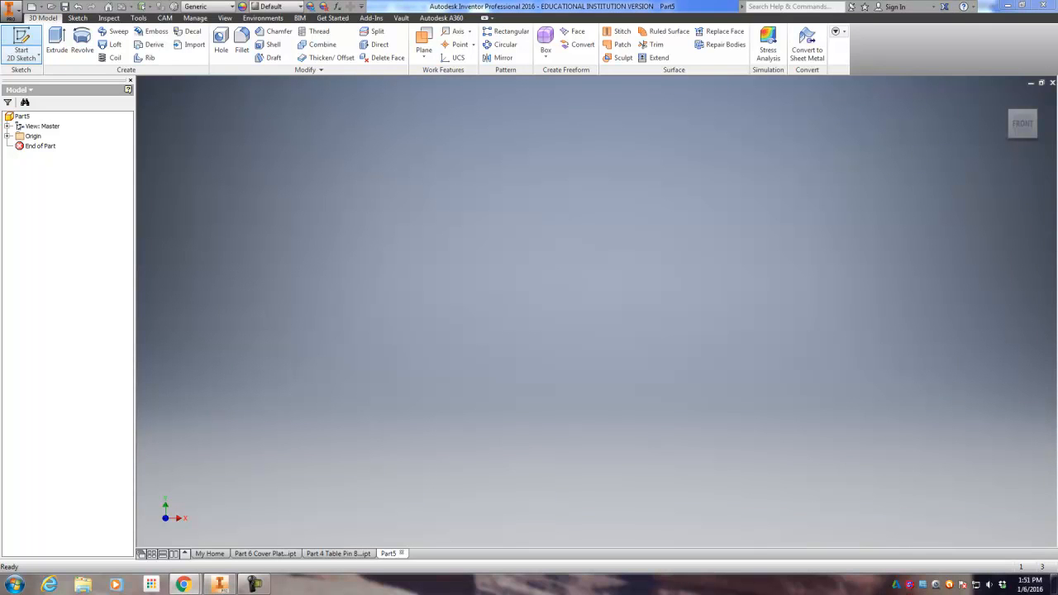
left_click(22, 41)
Switch to Chrome, examine the dimensions of Part #2 Base in arbor press.pdf, and return to Inventor.
mouse_move(0, 21)
left_mouse_down()
mouse_move(479, 20)
mouse_move(480, 0)
left_mouse_up()
scroll(529, 331, "up", 10)
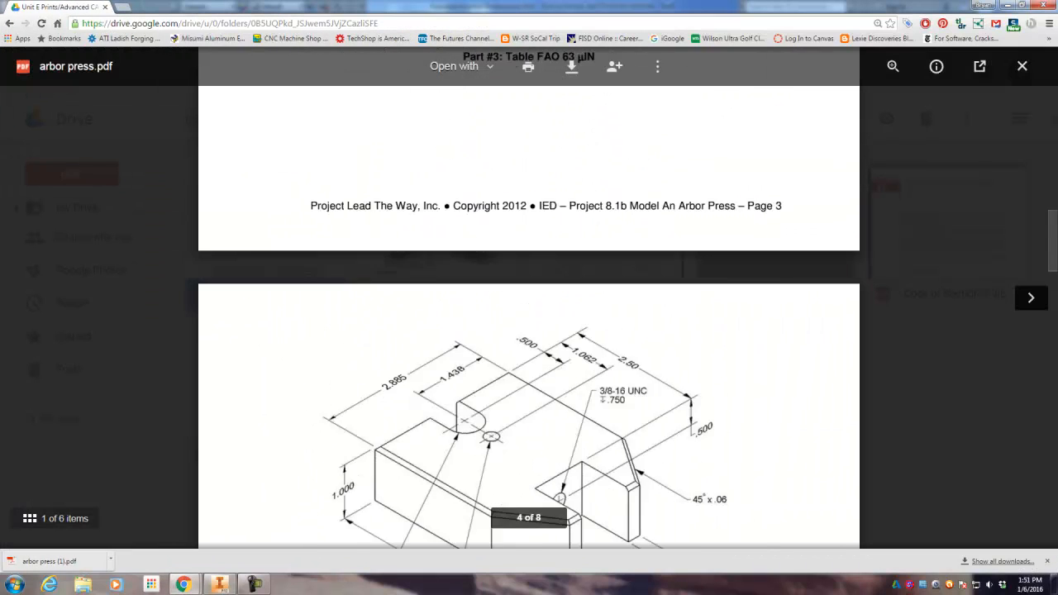
scroll(530, 331, "down", 2)
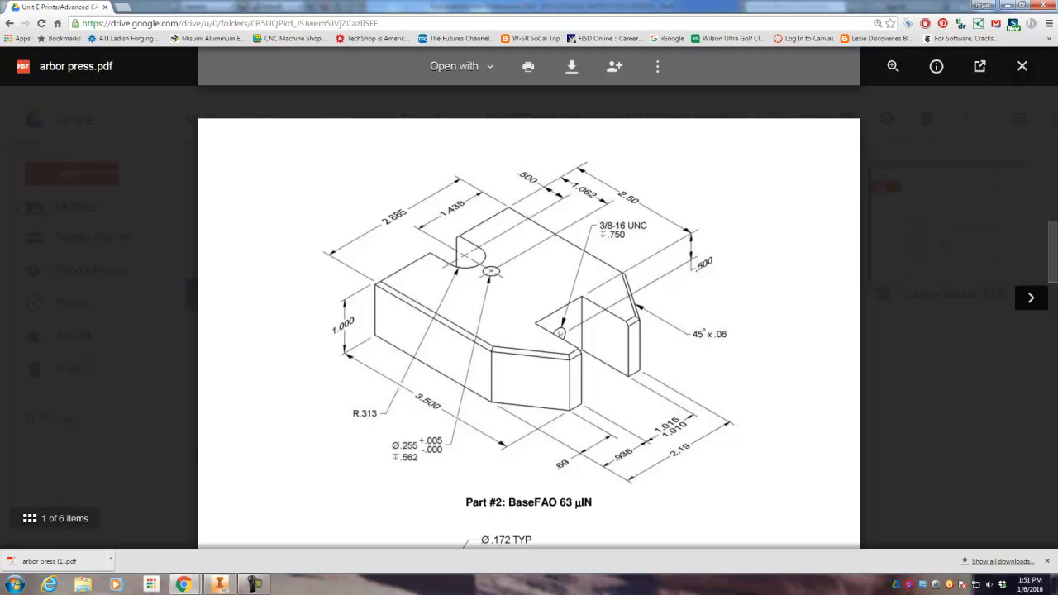
key("alt+Tab")
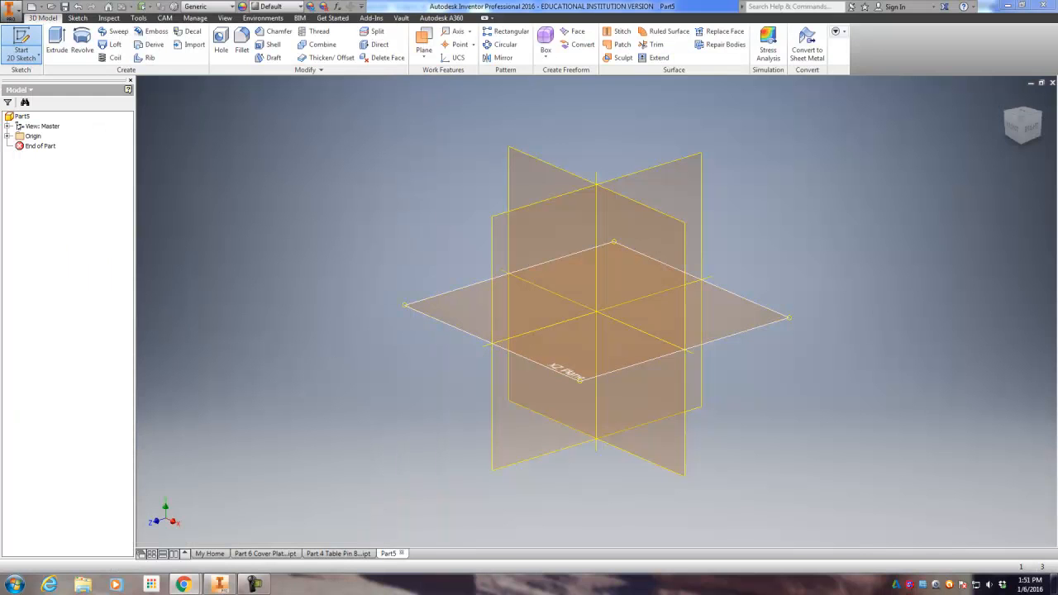
Place the sketch on the XZ plane, oriented with its X axis running horizontally.
left_click(570, 368)
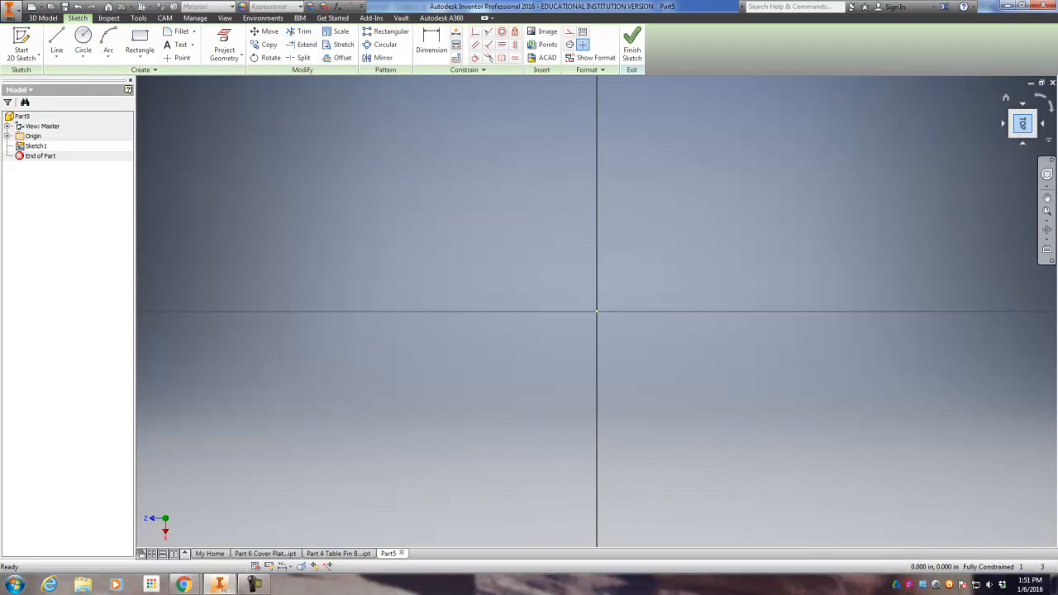
left_click(1041, 96)
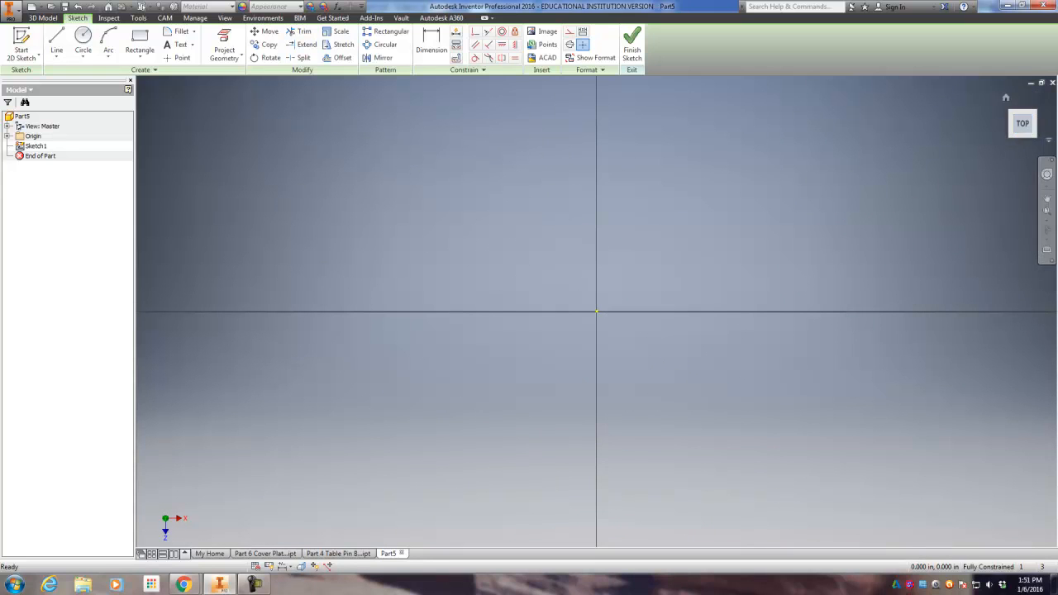
middle_click_drag(596, 311, 543, 314)
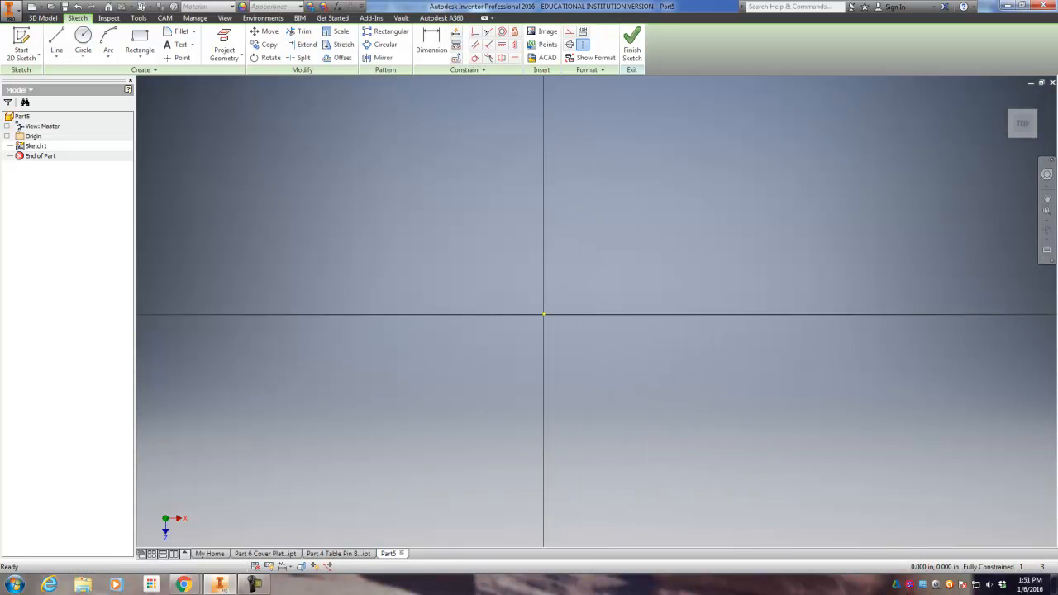
Draw a two-point center rectangle on the origin, 3.5 in wide and 2.885 in high.
left_click(140, 56)
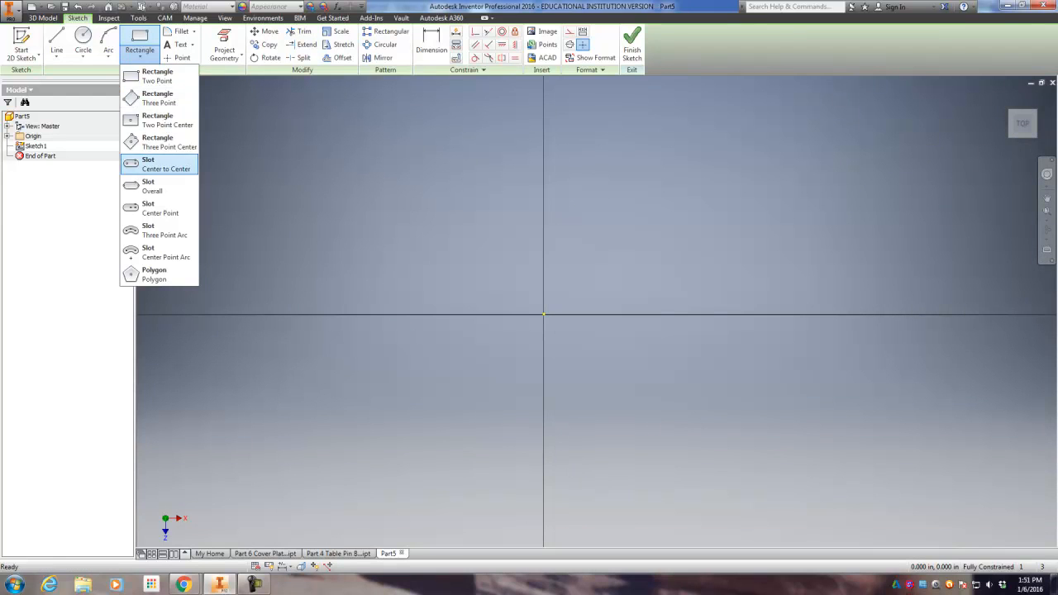
left_click(157, 120)
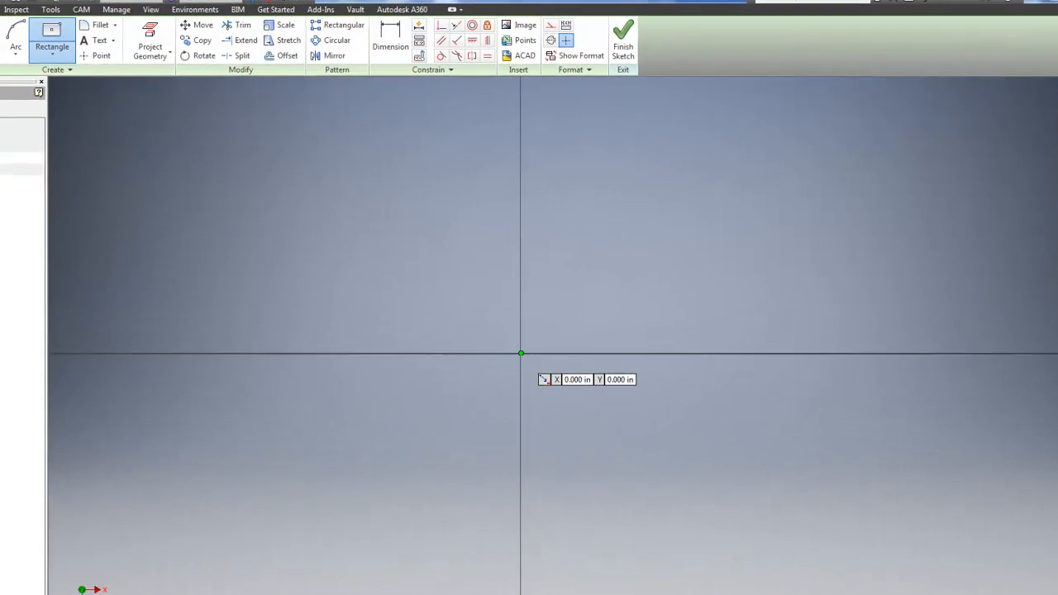
left_click(543, 315)
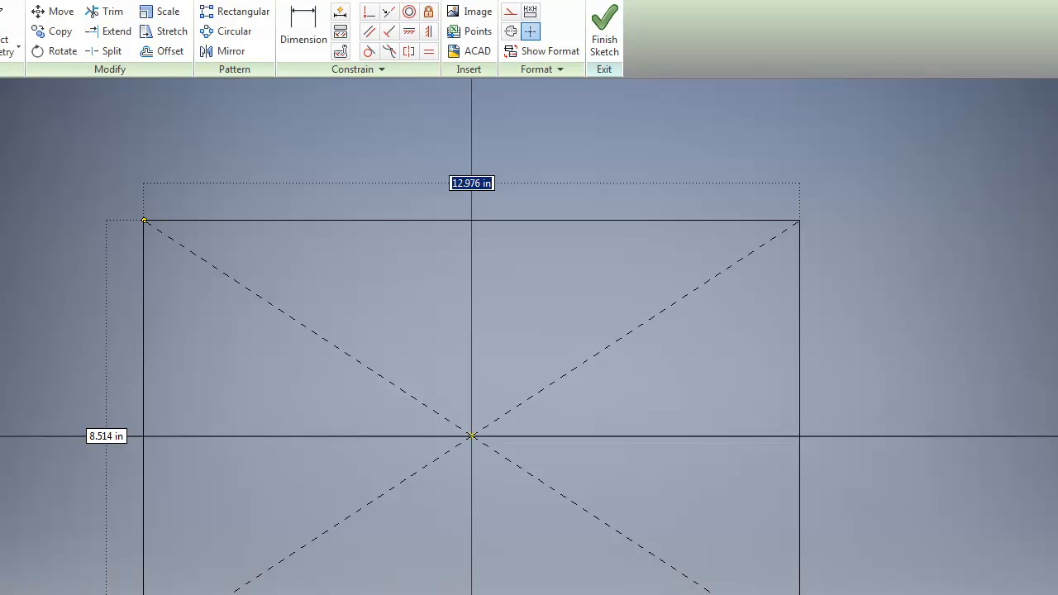
type("3.5")
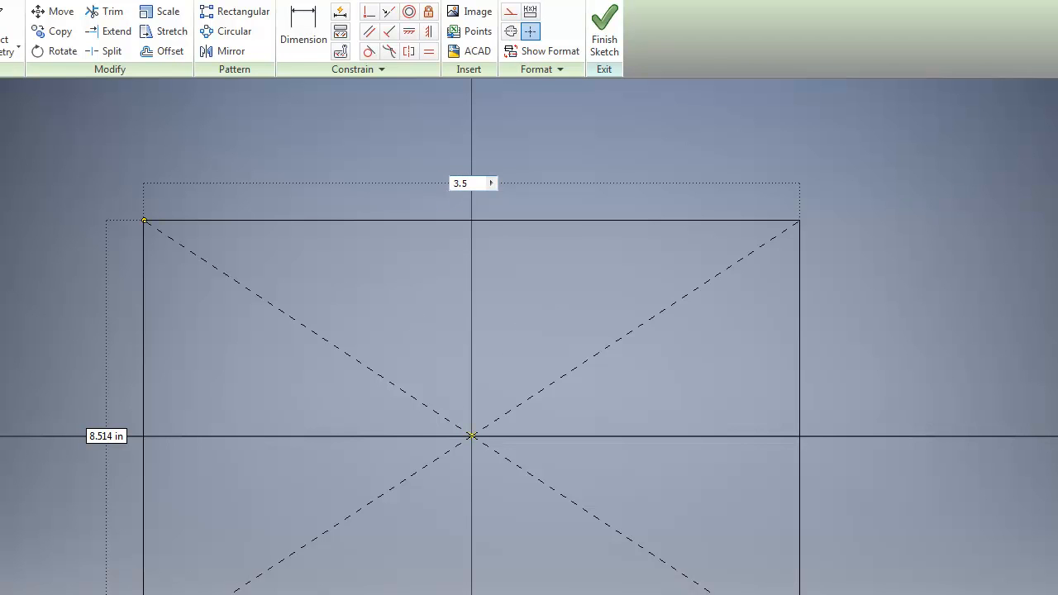
key("Tab")
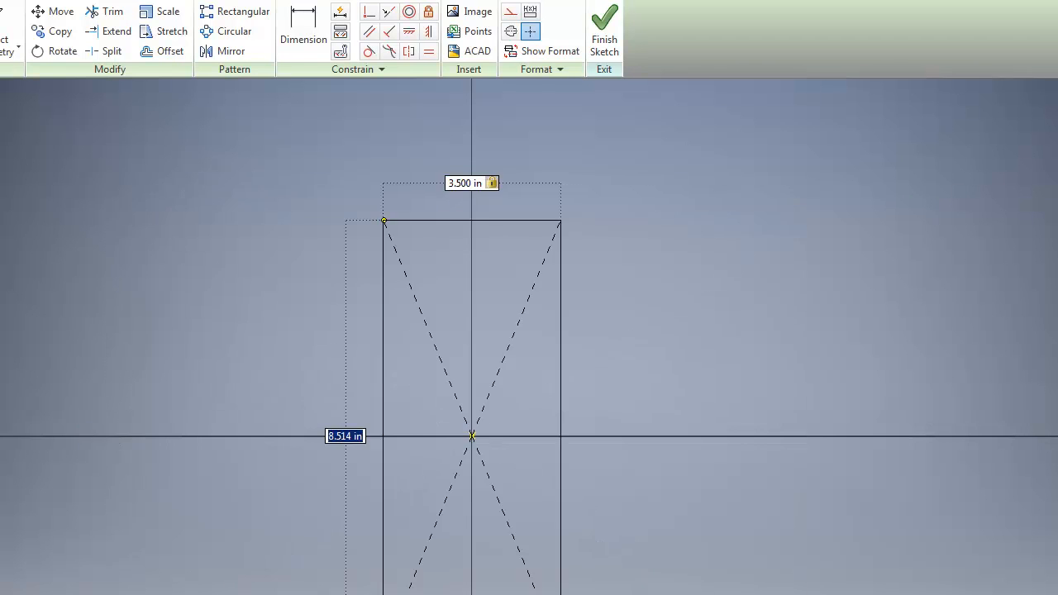
type("2.885")
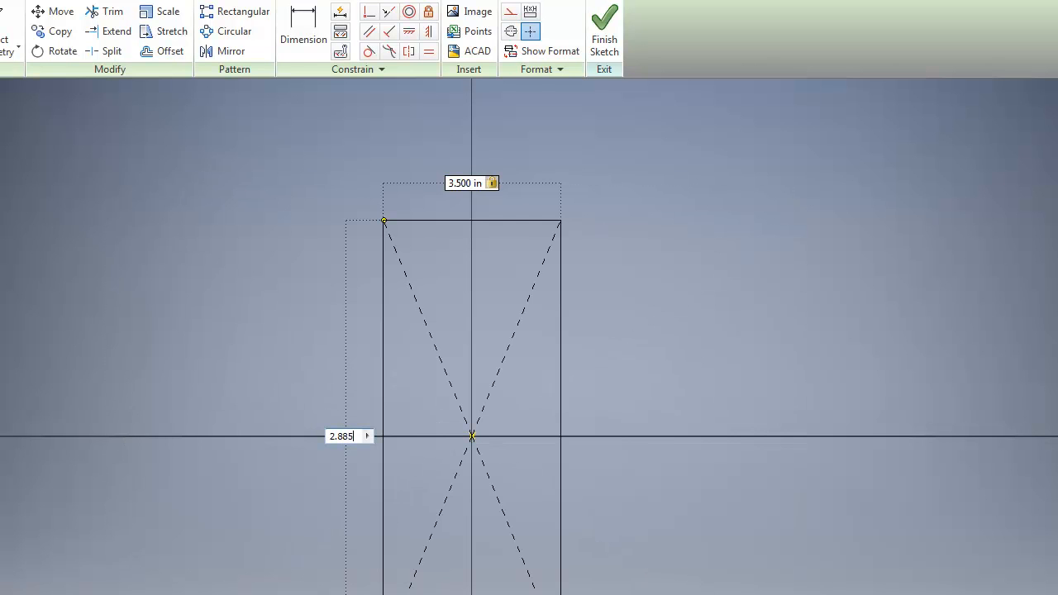
key("Return")
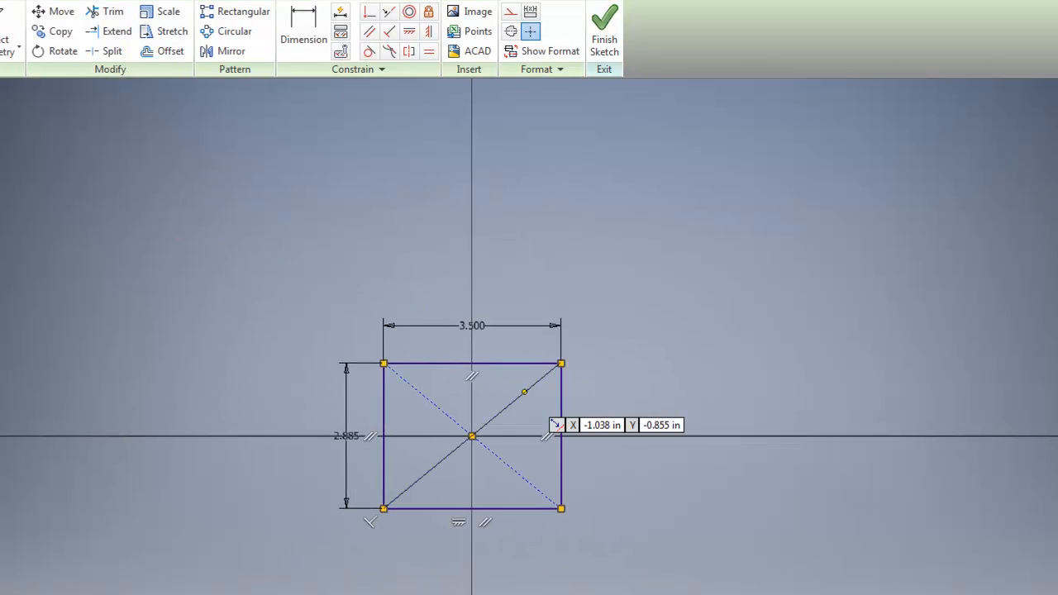
scroll(454, 428, "down", 5)
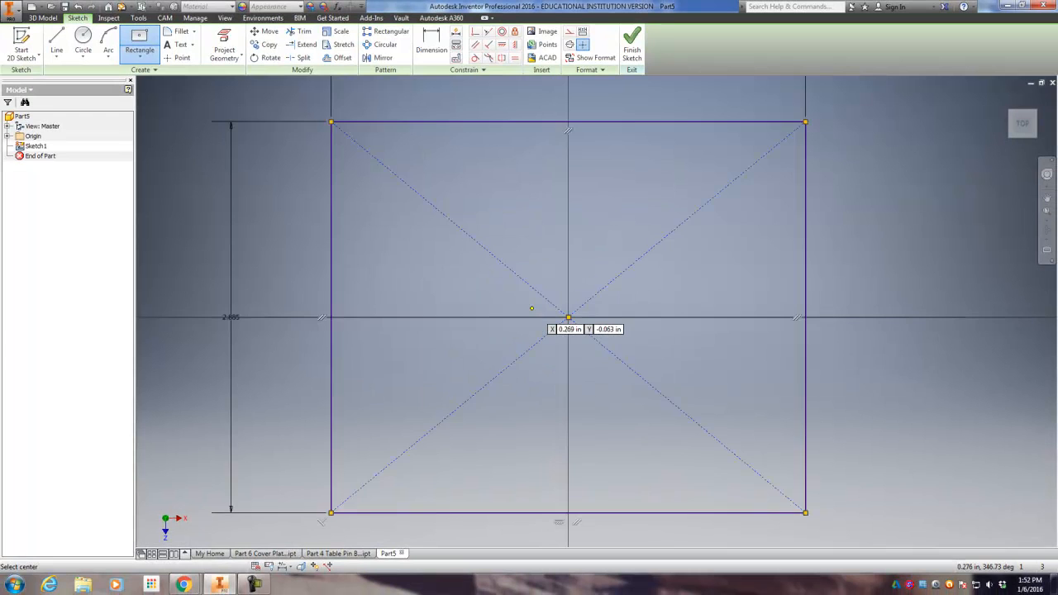
scroll(532, 309, "up", 3)
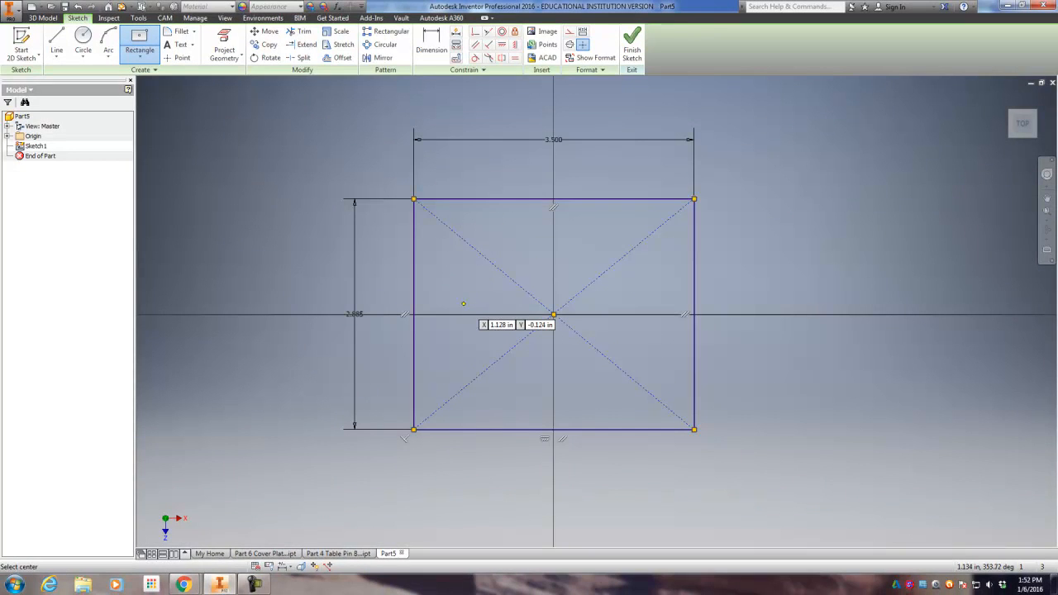
Draw a circle with diameter .313*2 in on the horizontal axis, between the rectangle's left edge and its center.
left_click(83, 37)
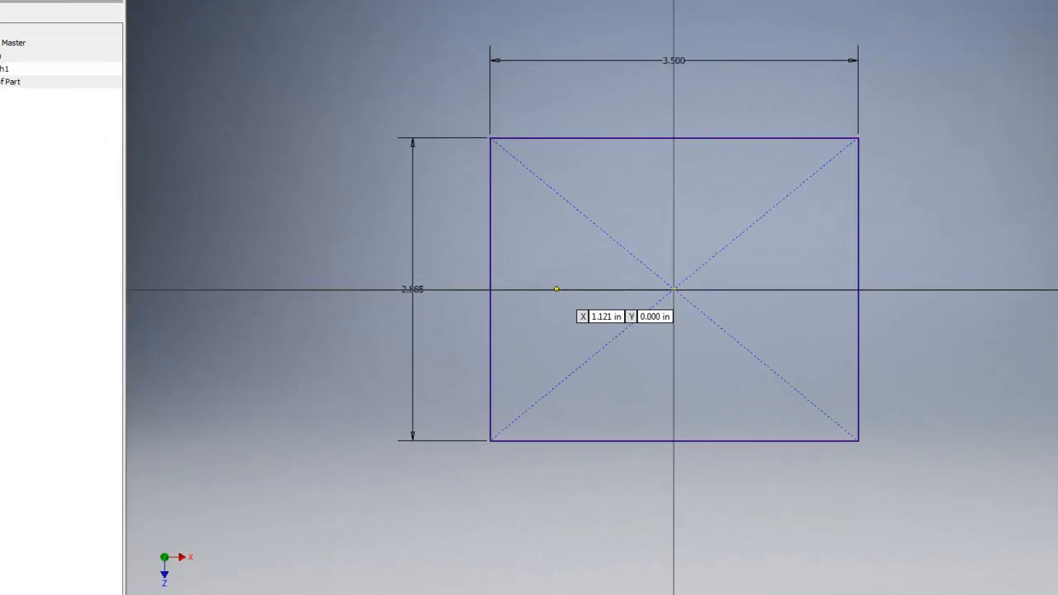
left_click(464, 314)
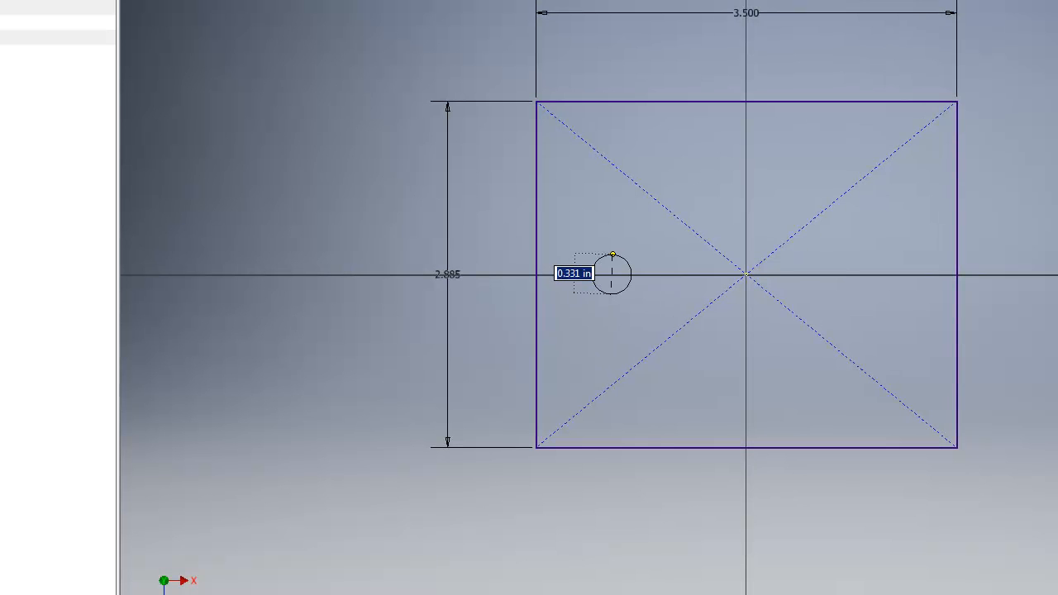
type(".313")
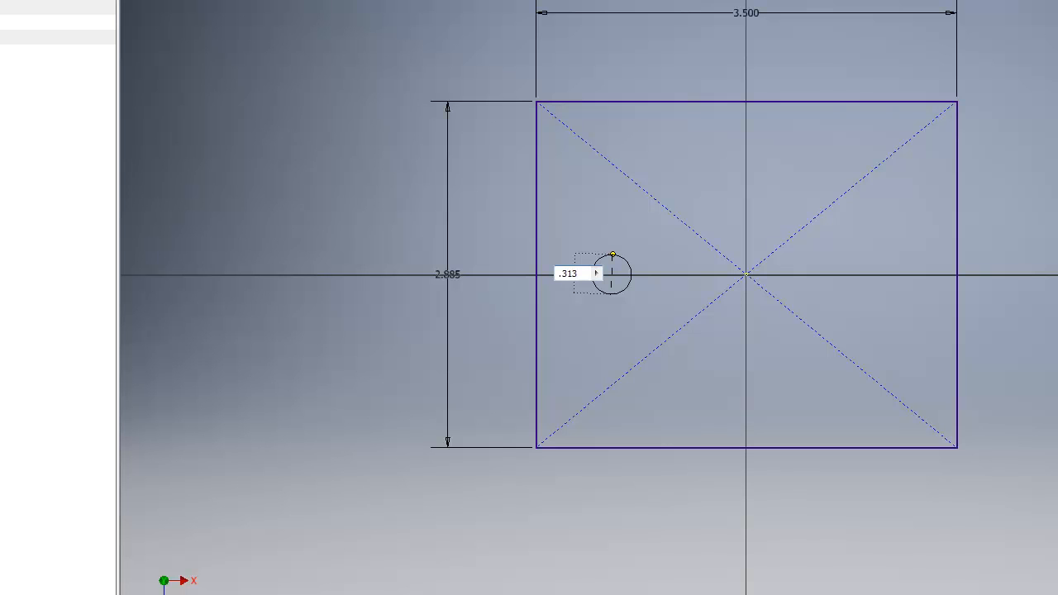
type("*")
type("2")
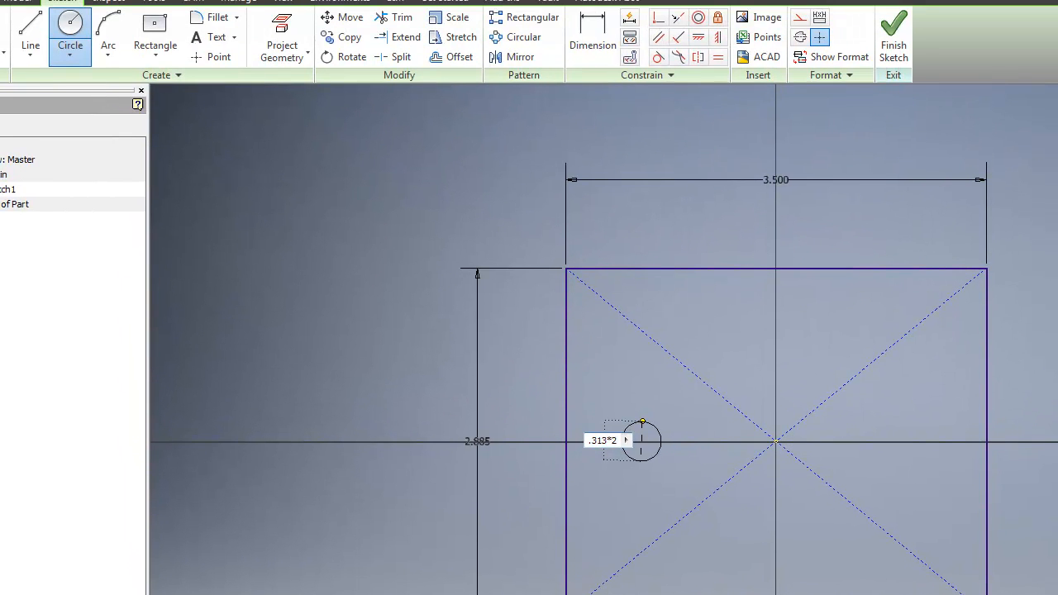
key("Return")
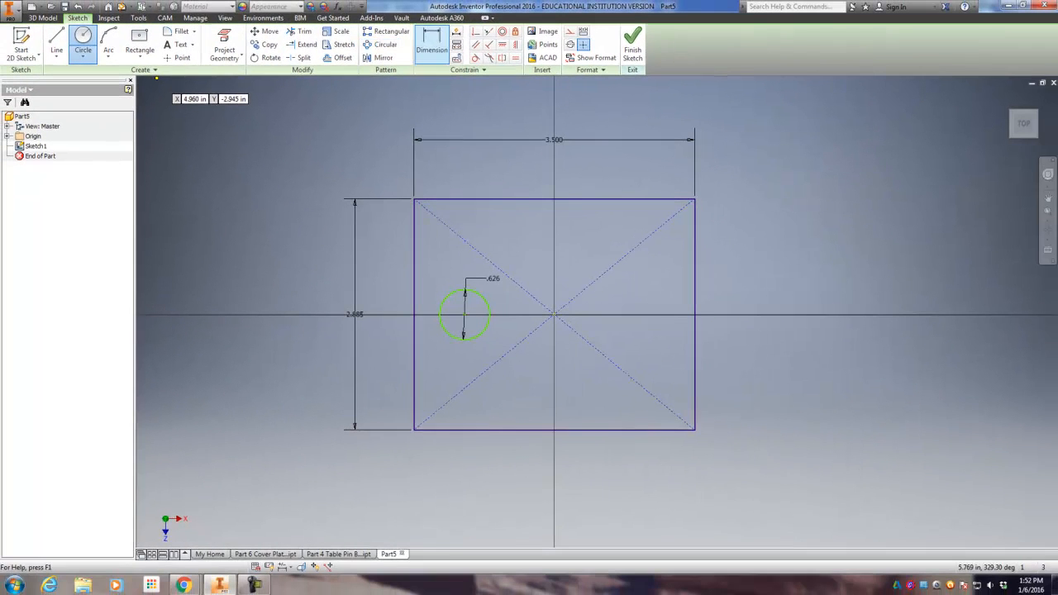
Dimension the circle's center 1.438 in from the rectangle's top edge.
key("d")
left_click(464, 290)
left_click(464, 199)
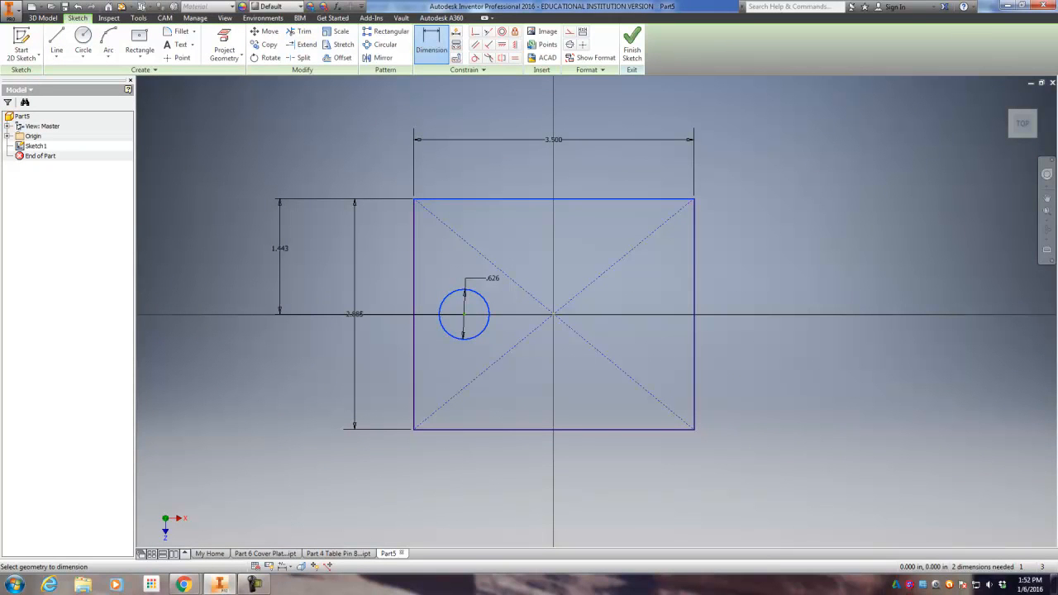
left_click(279, 248)
type("1.4")
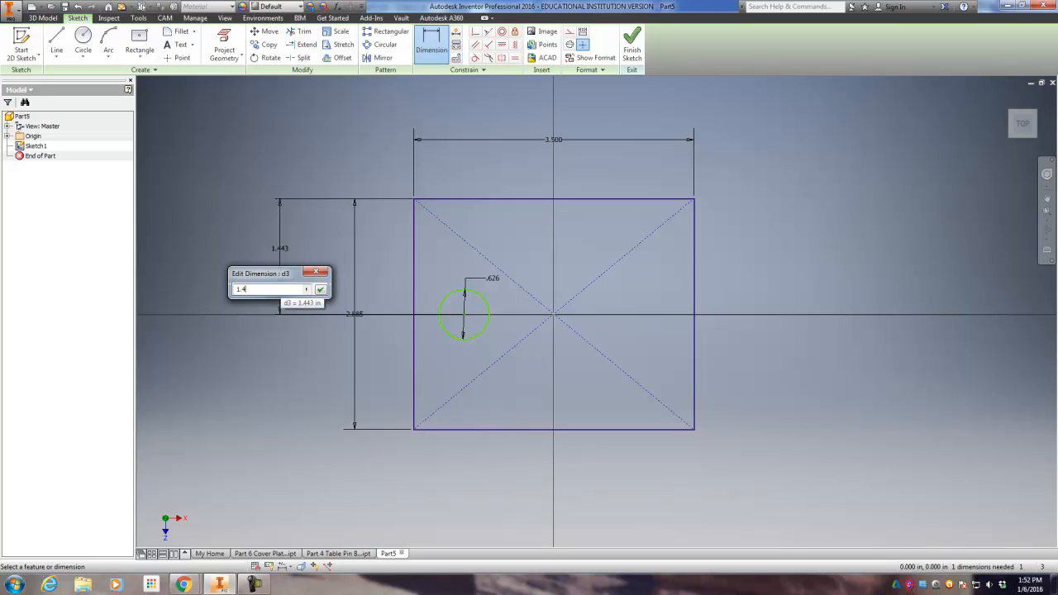
type("38")
key("Return")
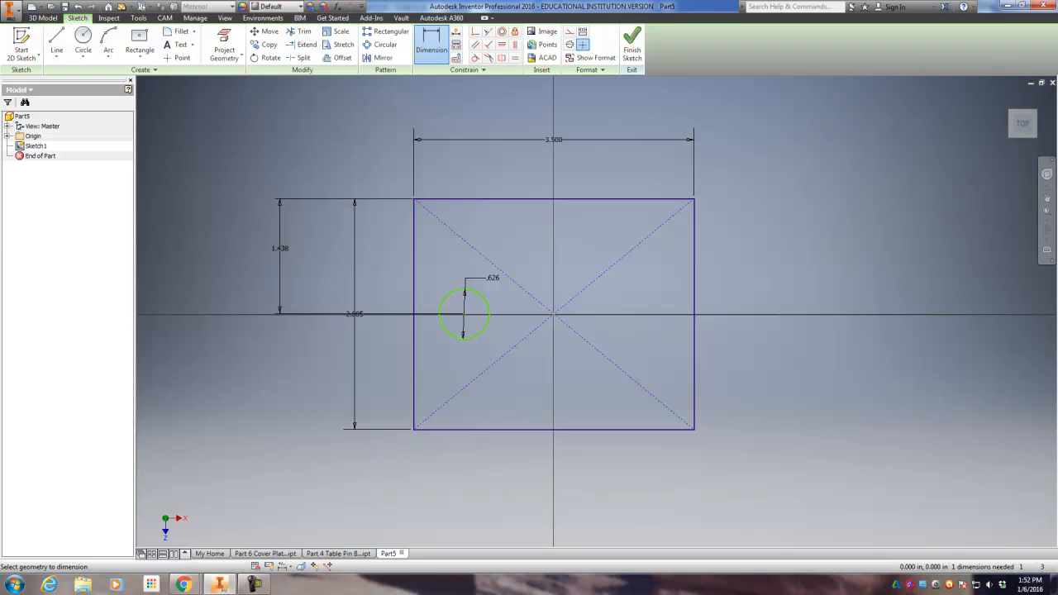
Dimension the circle's center .5 in from the rectangle's left edge.
scroll(324, 287, "up", 3)
scroll(455, 320, "down", 3)
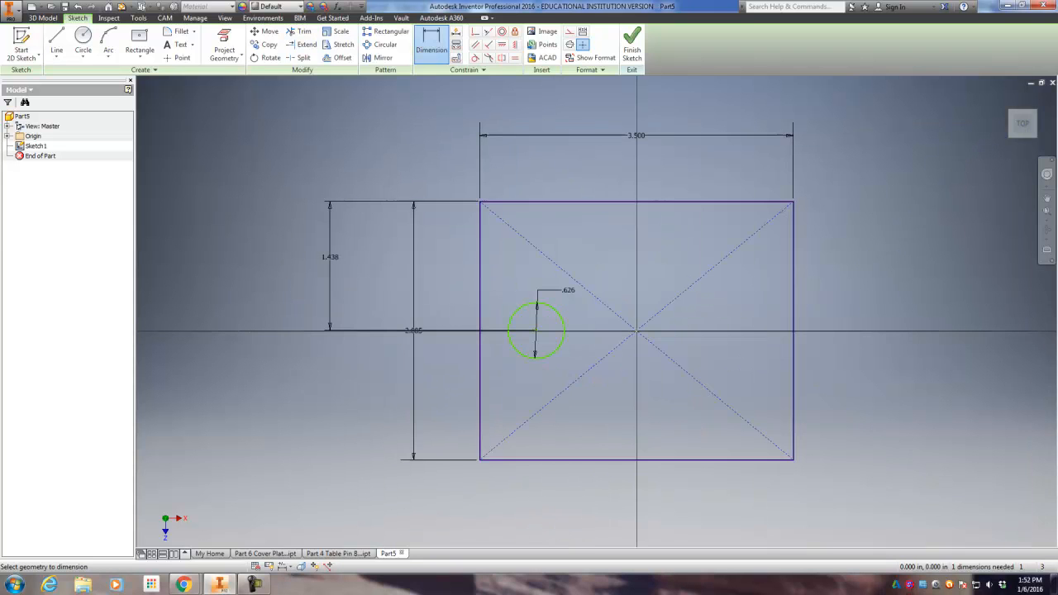
left_click(516, 311)
left_click(479, 286)
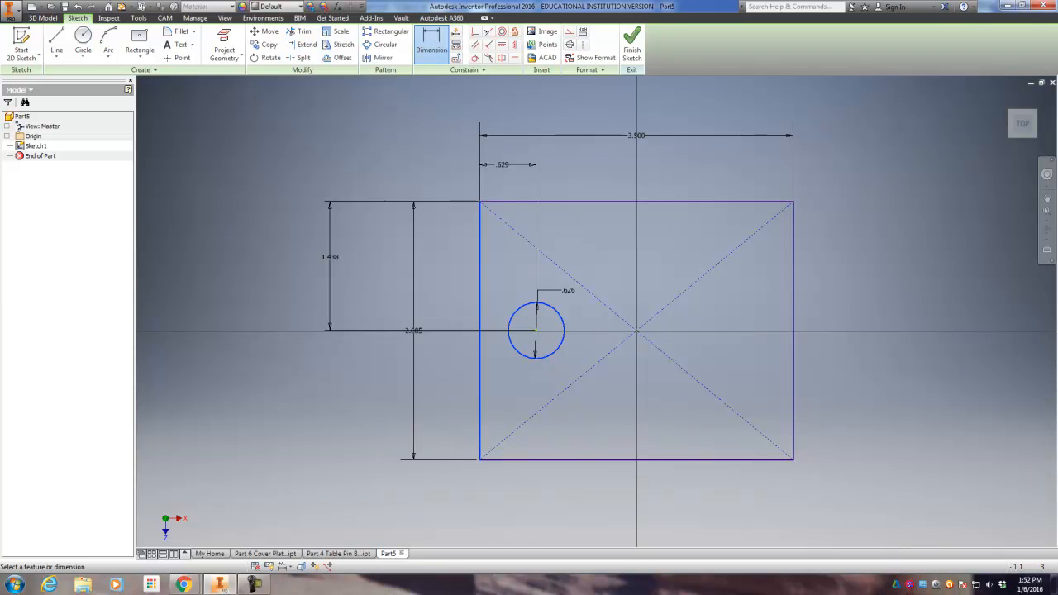
left_click(508, 164)
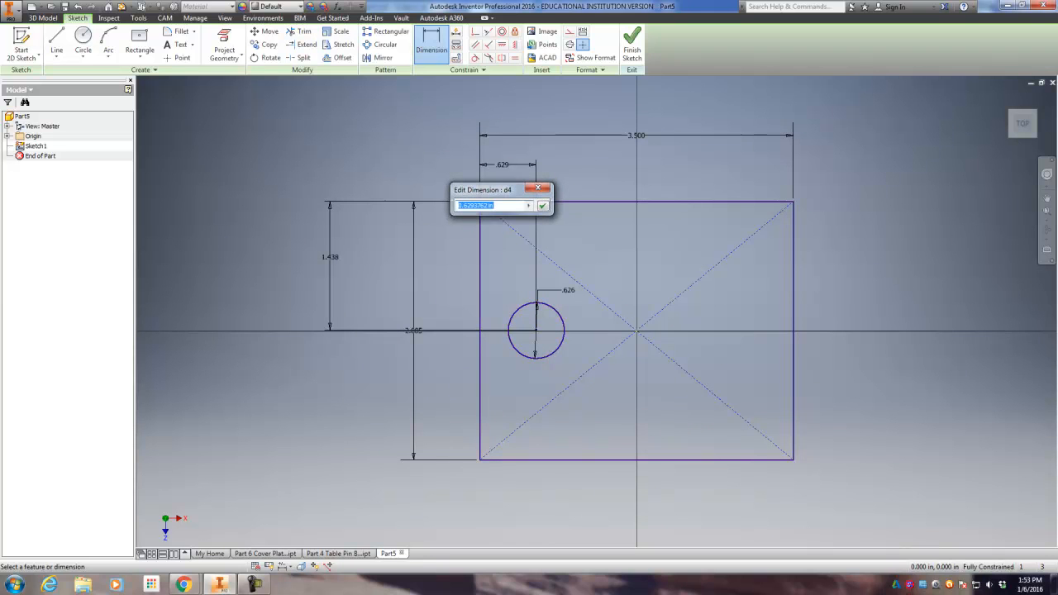
type(".5")
key("Return")
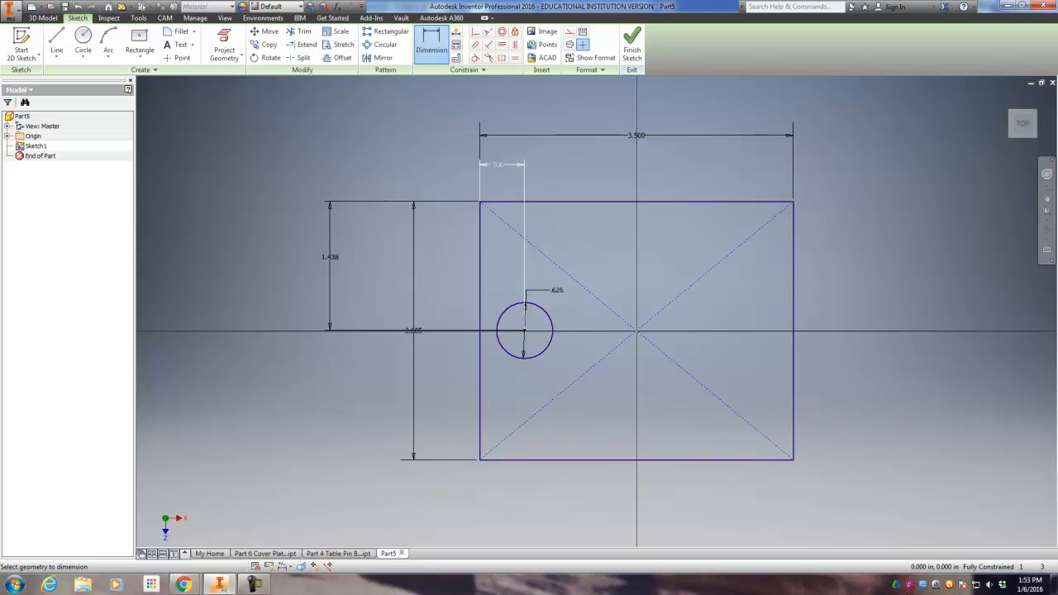
Draw a horizontal line about 0.5 in long from the circle's top point to the rectangle's left edge.
scroll(489, 335, "down", 3)
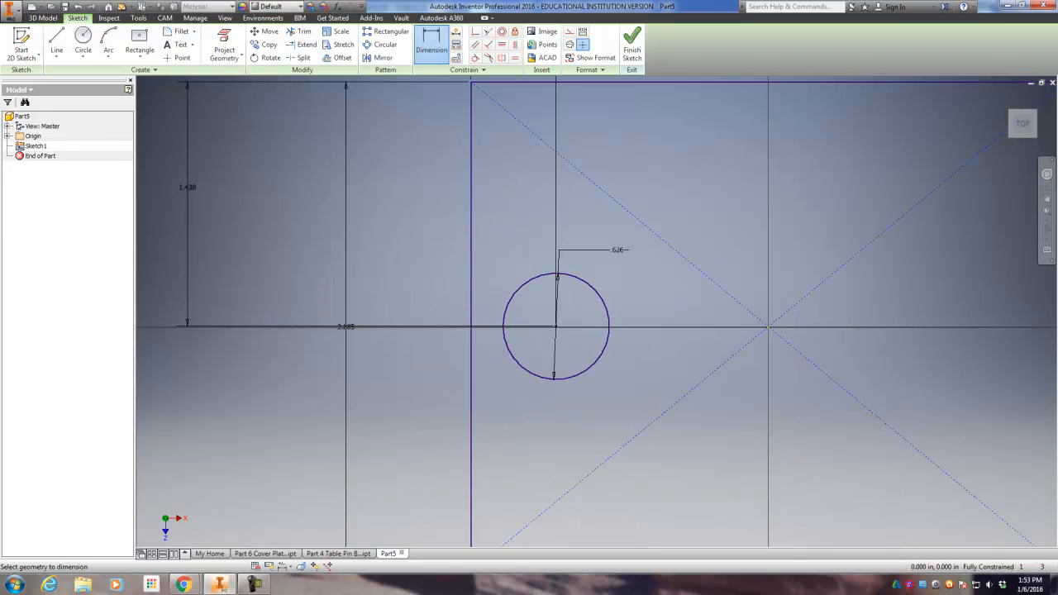
scroll(489, 335, "up", 2)
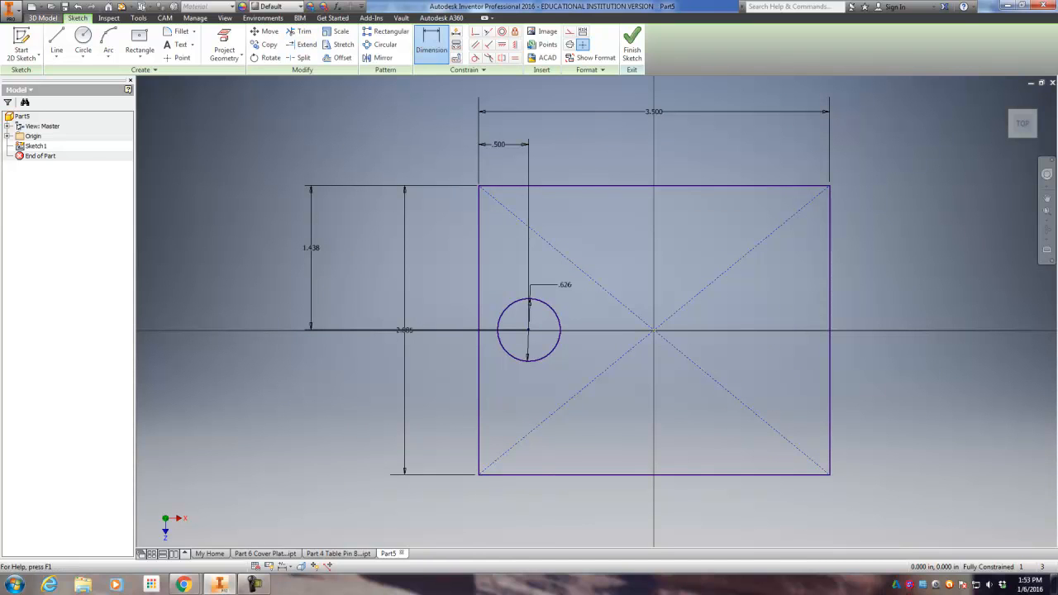
left_click(56, 41)
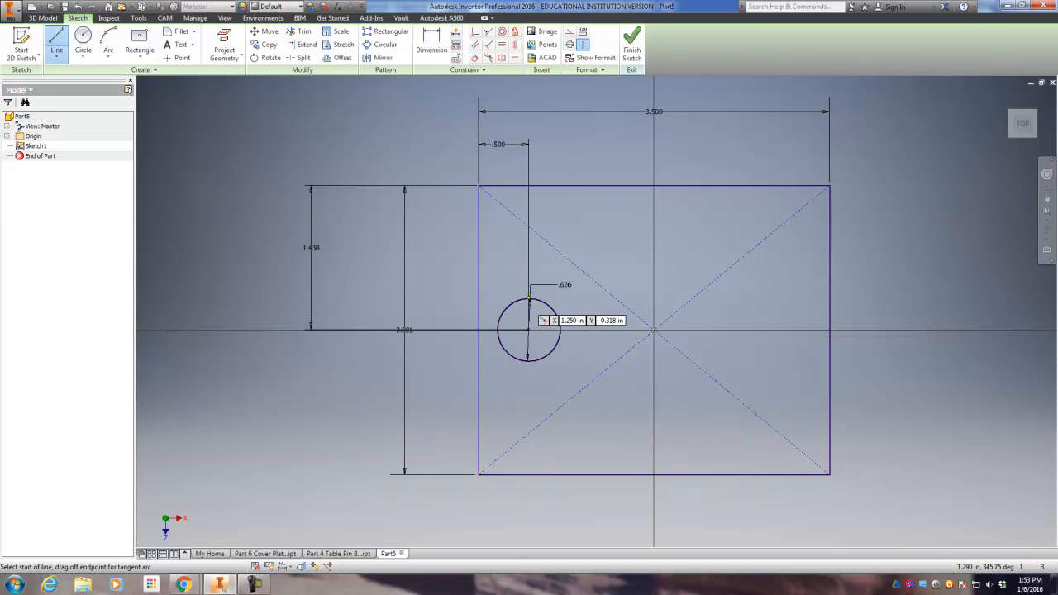
scroll(534, 301, "down", 4)
scroll(534, 302, "down", 2)
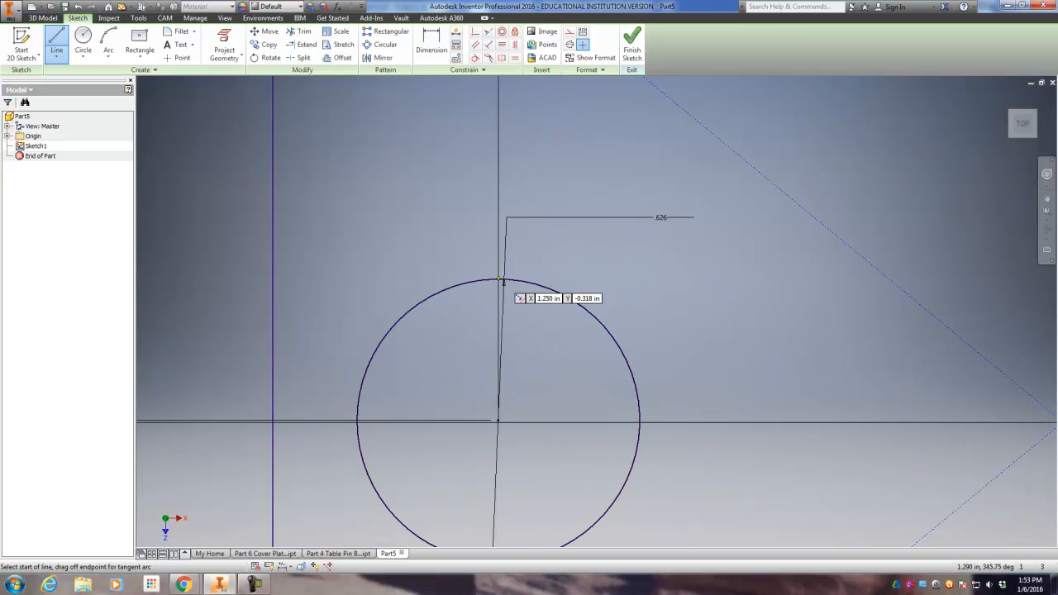
left_click(501, 281)
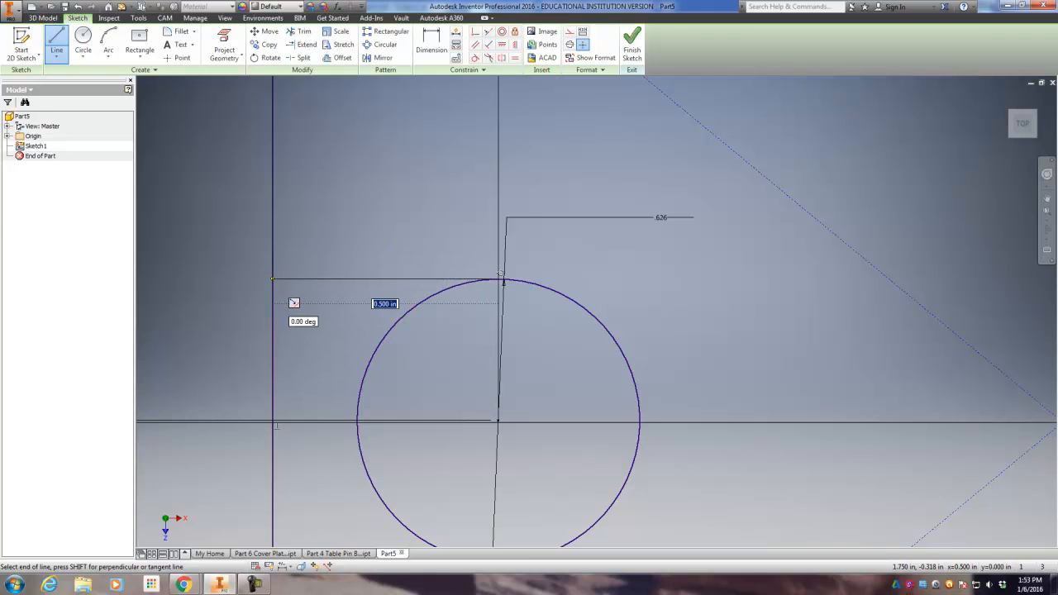
left_click(272, 278)
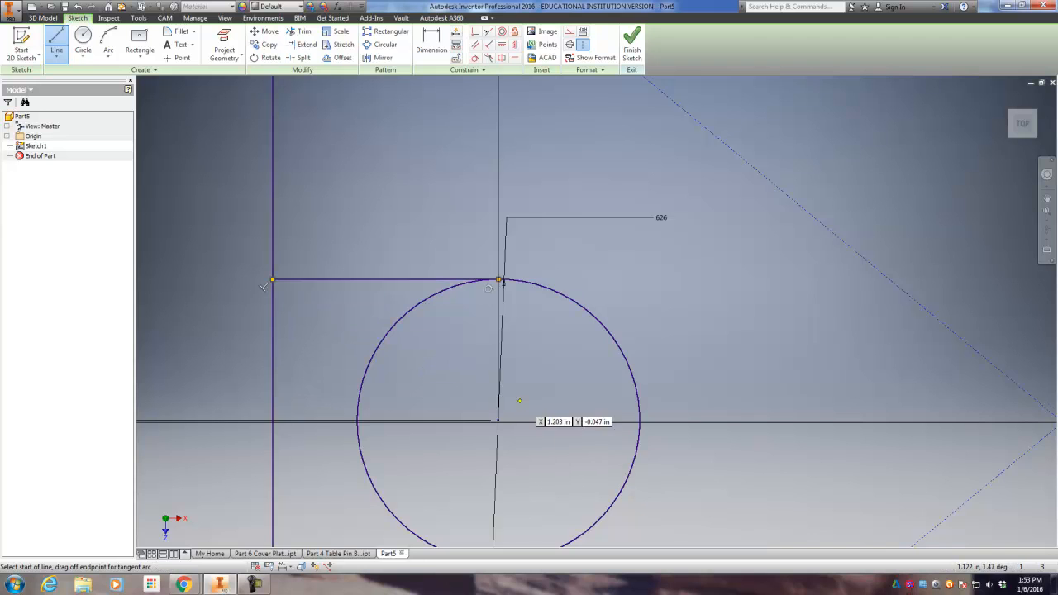
Draw a horizontal line about 0.5 in long from the circle's bottom point to the rectangle's left edge.
middle_click_drag(263, 288, 261, 95)
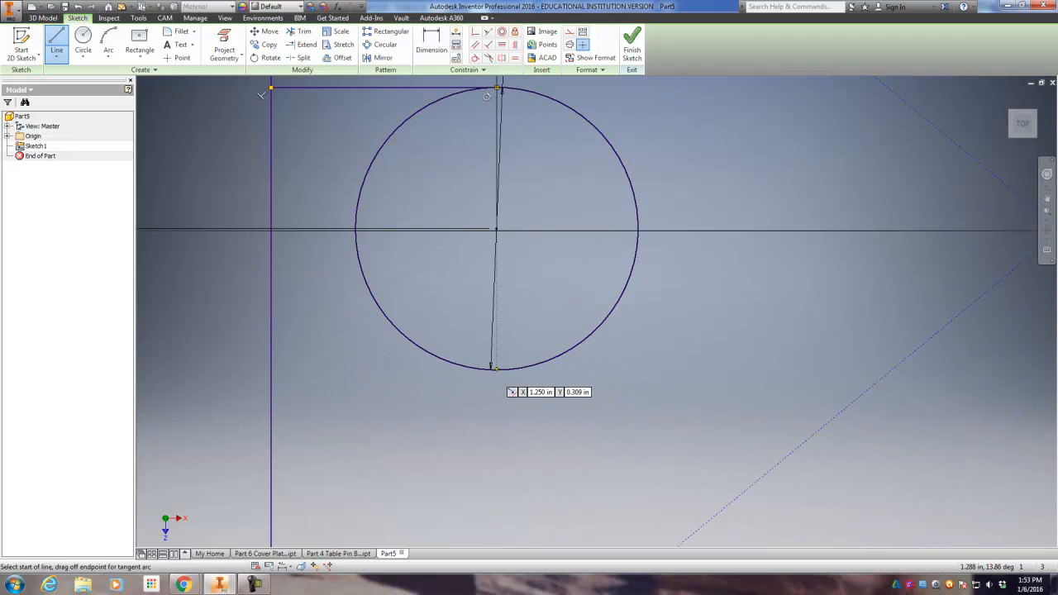
left_click(494, 369)
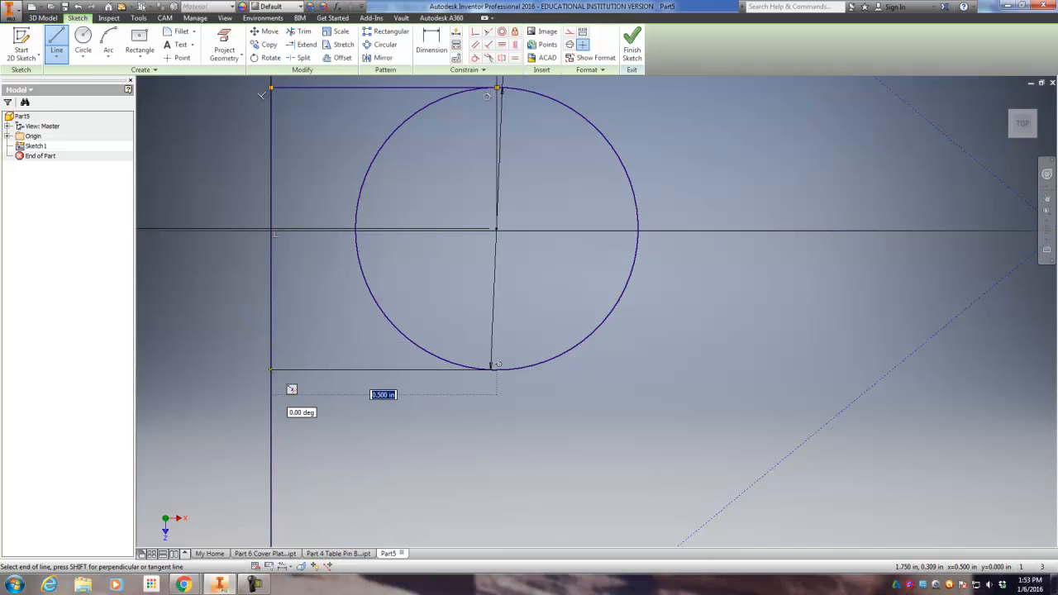
left_click(271, 369)
Trim the circle's left half and the base edge between the two horizontal lines to form an open rounded slot.
scroll(158, 347, "up", 3)
middle_click_drag(159, 348, 273, 368)
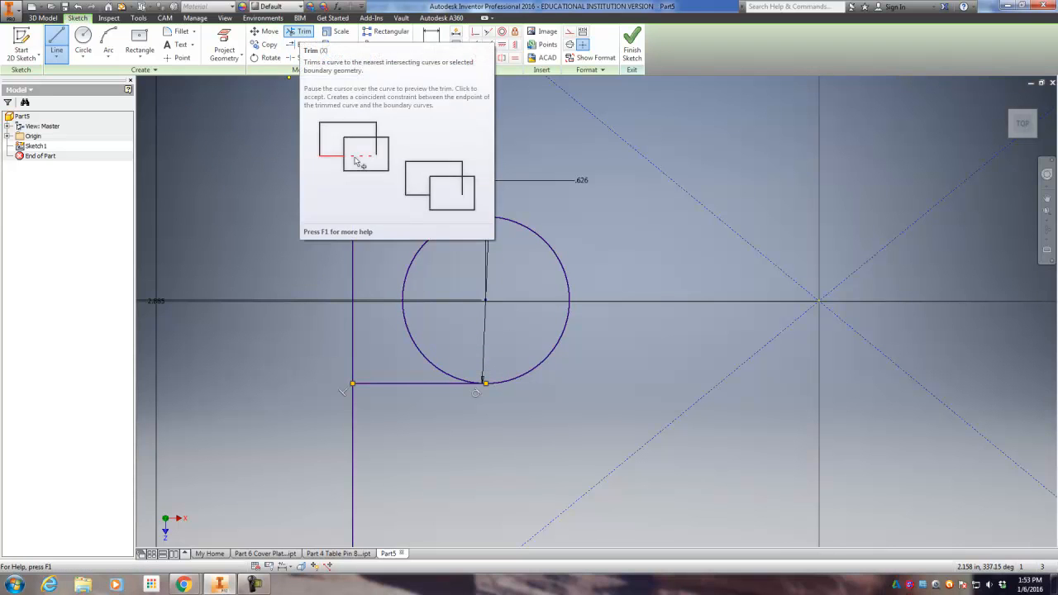
left_click(301, 33)
left_click(471, 381)
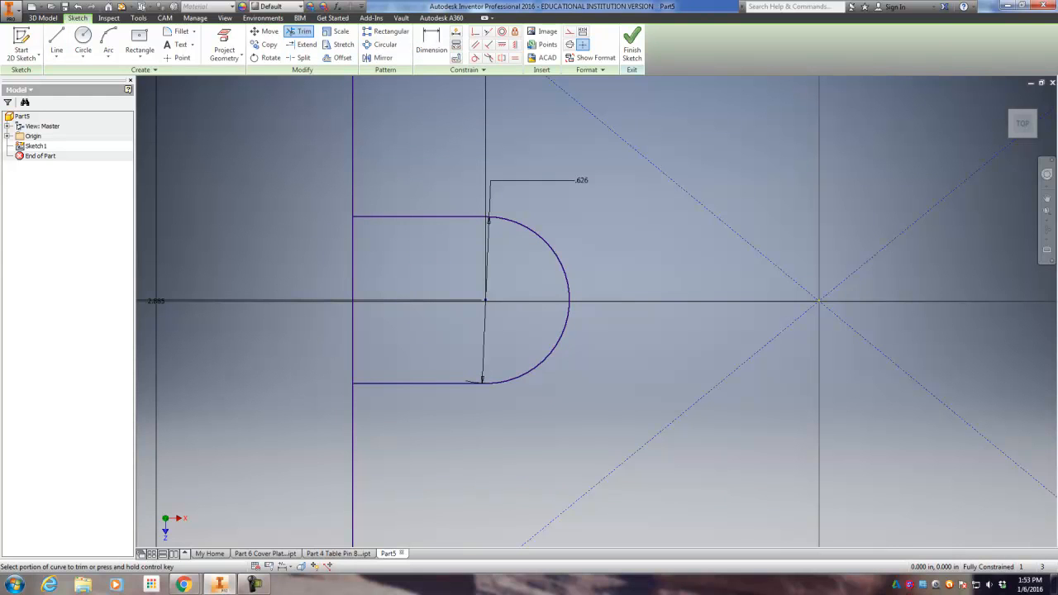
left_click(353, 314)
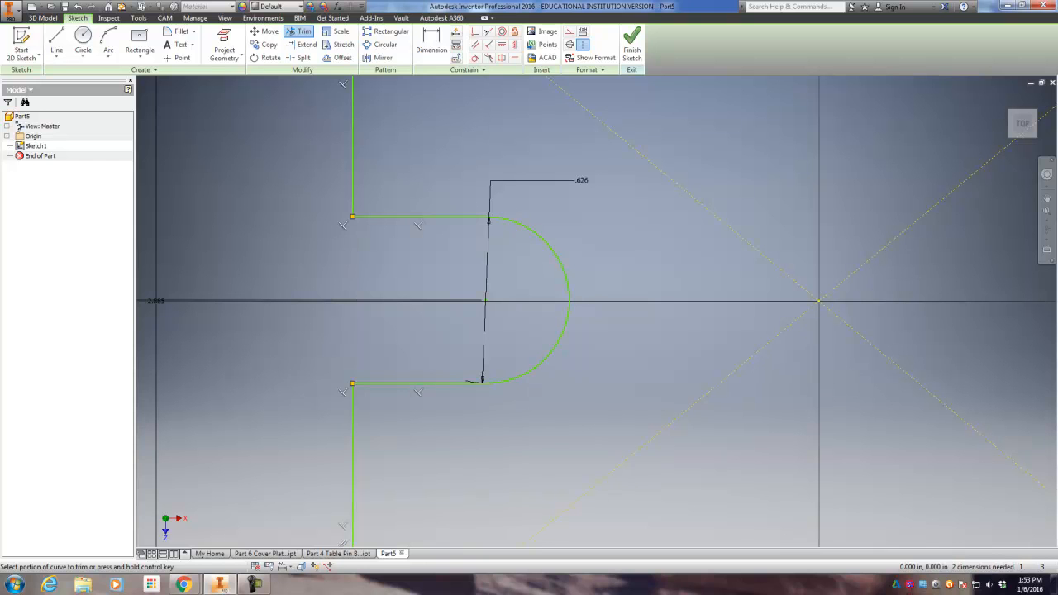
Draw a two-point rectangle about 0.93 in wide and 0.91 in high, extending inward from the base's right edge.
scroll(229, 296, "down", 4)
scroll(228, 296, "down", 2)
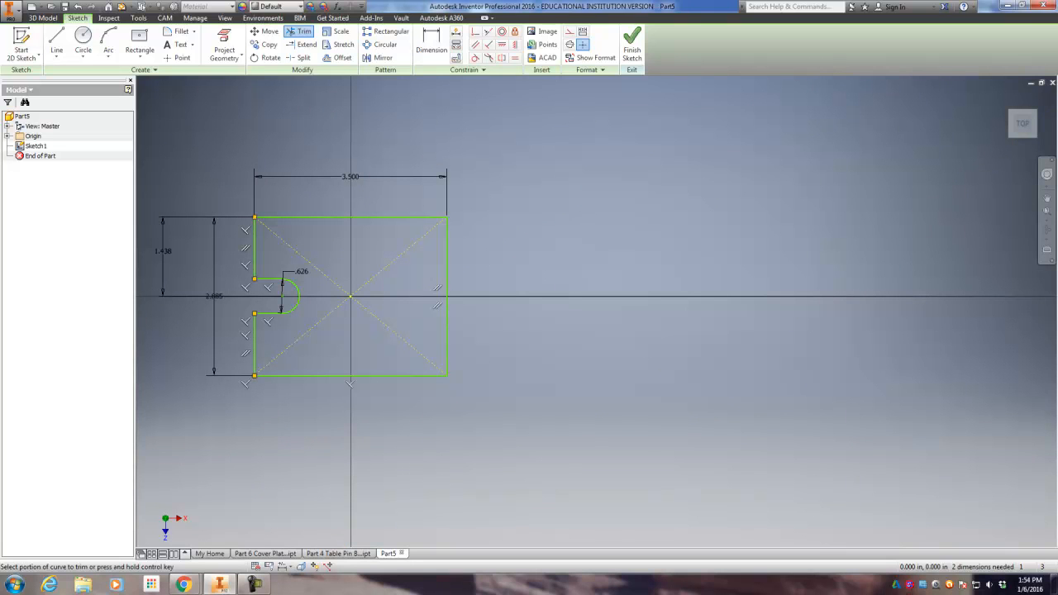
left_click(139, 58)
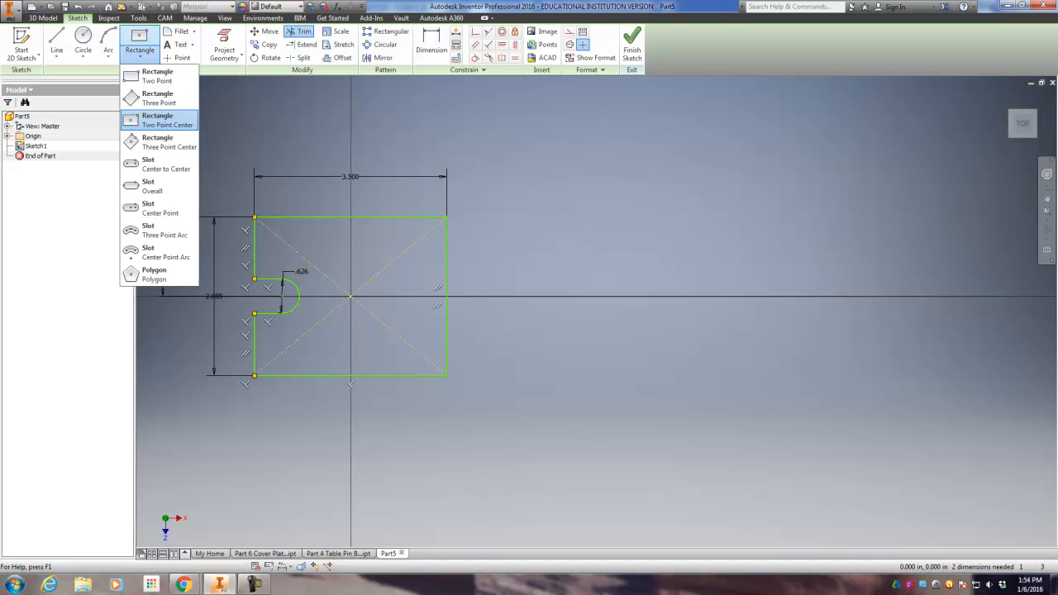
left_click(153, 77)
left_click(447, 269)
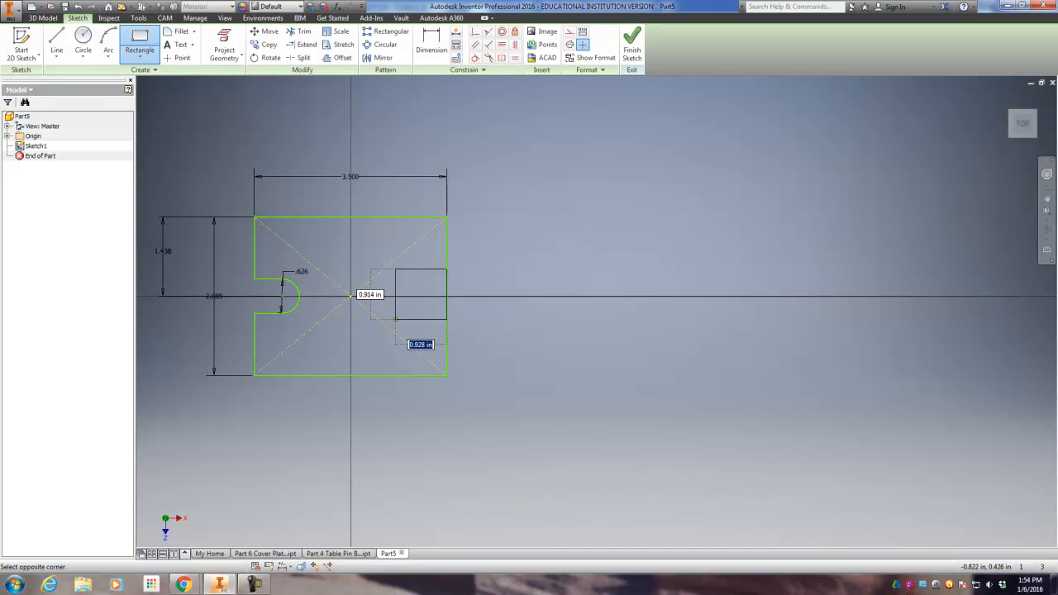
left_click(396, 319)
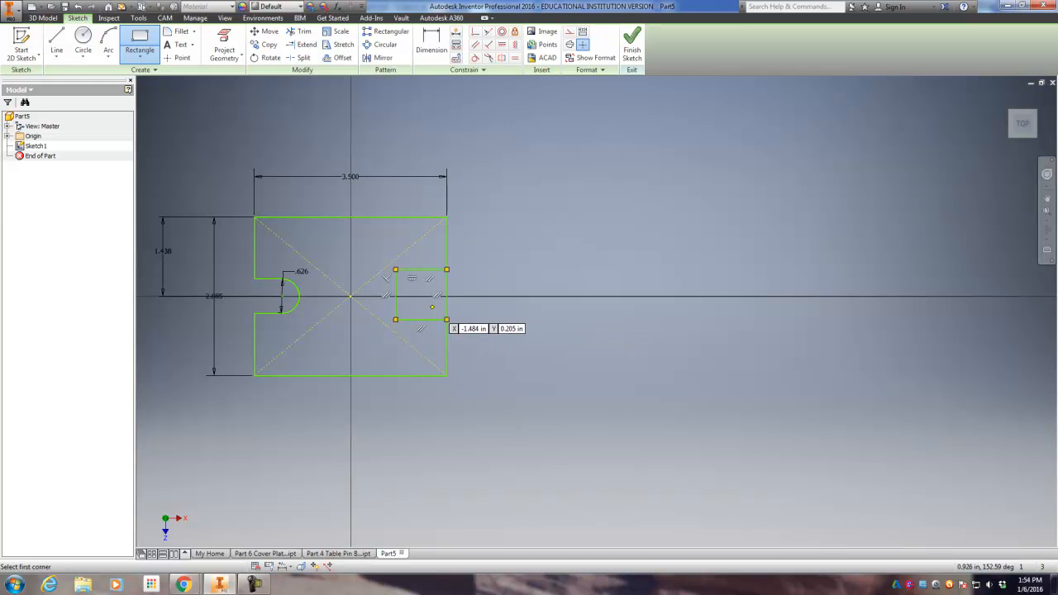
Dimension the small rectangle's height as 1.015 in.
scroll(420, 288, "up", 5)
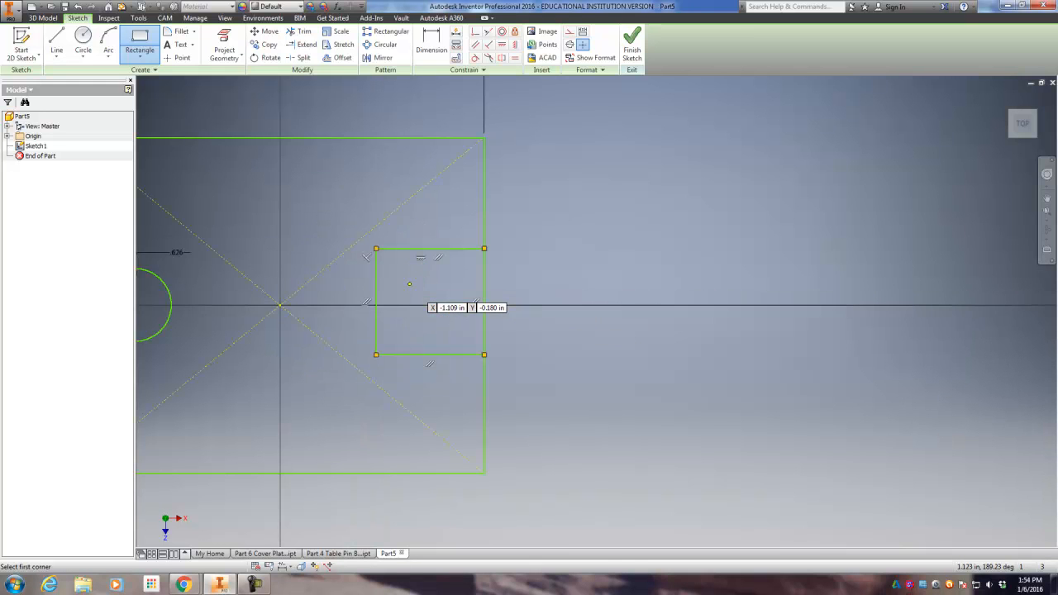
left_click(432, 41)
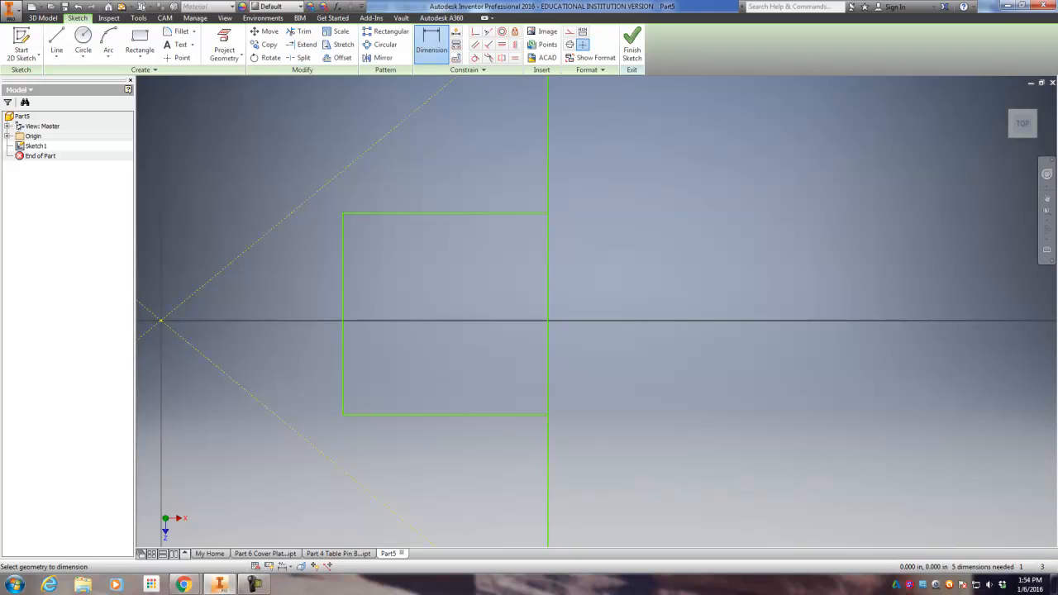
left_click(484, 414)
left_click(485, 213)
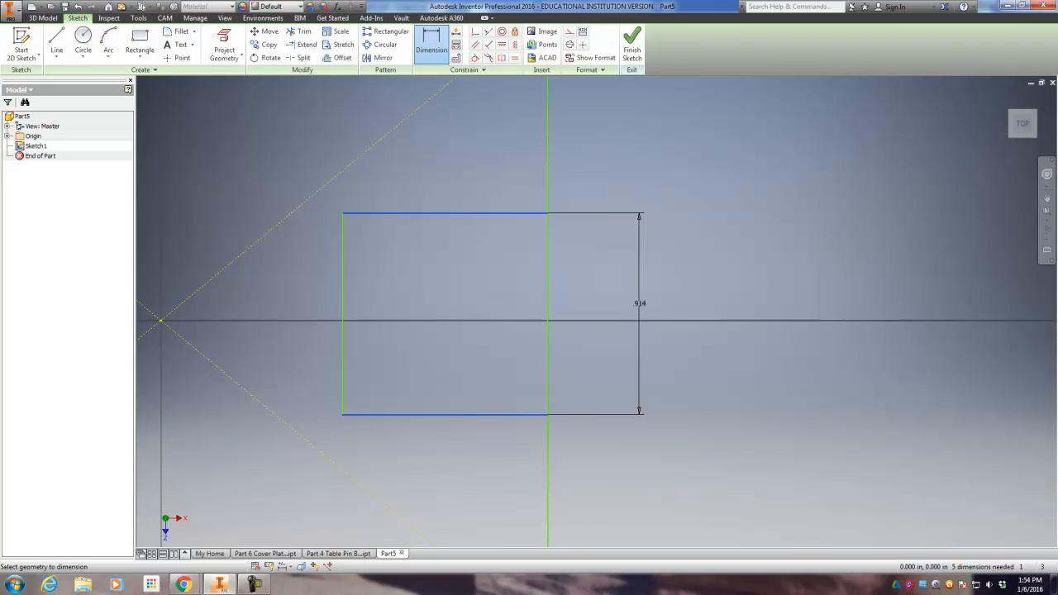
left_click(639, 314)
type("1.015")
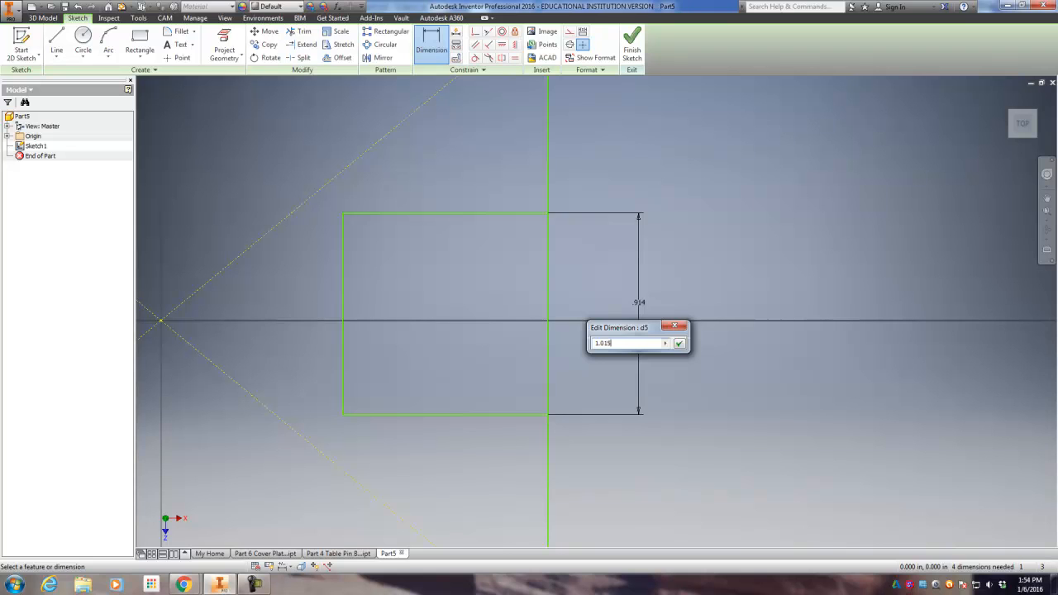
key("Return")
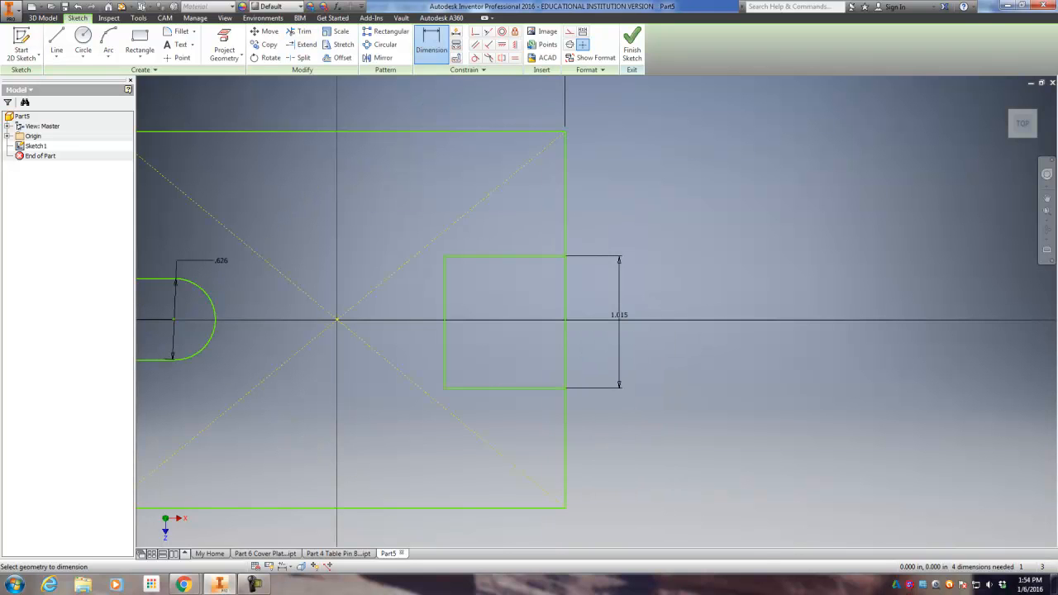
Dimension the small rectangle's bottom edge .938 in from the base's bottom edge.
middle_click_drag(595, 330, 600, 312)
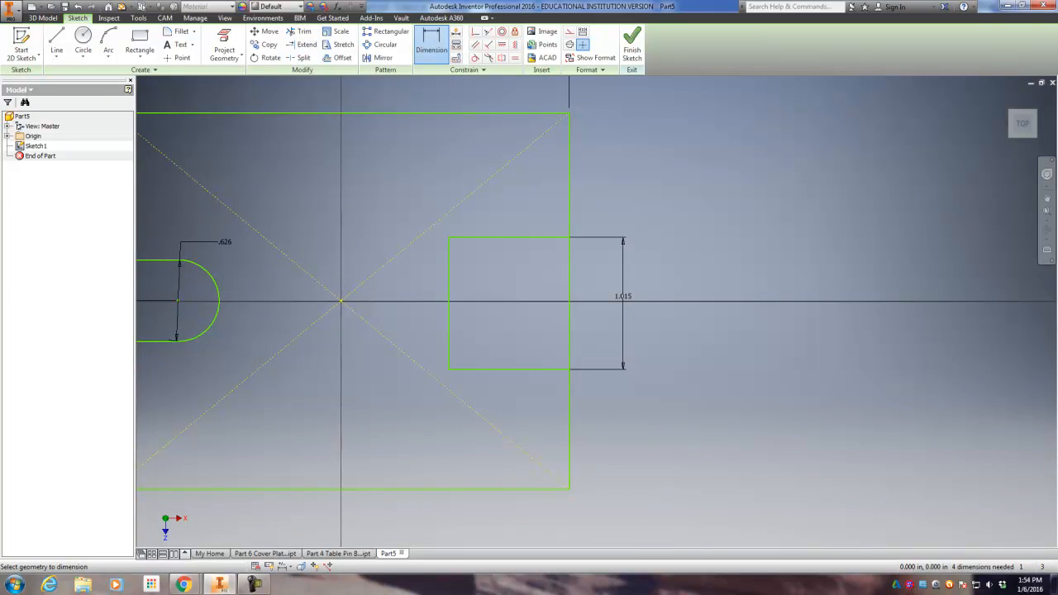
left_click(483, 489)
left_click(509, 369)
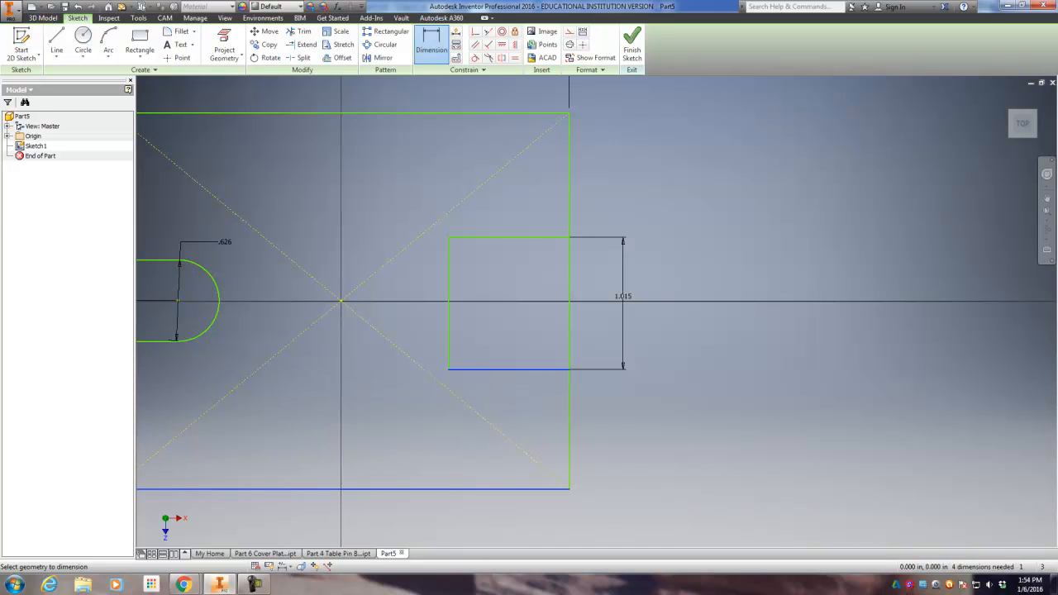
left_click(623, 418)
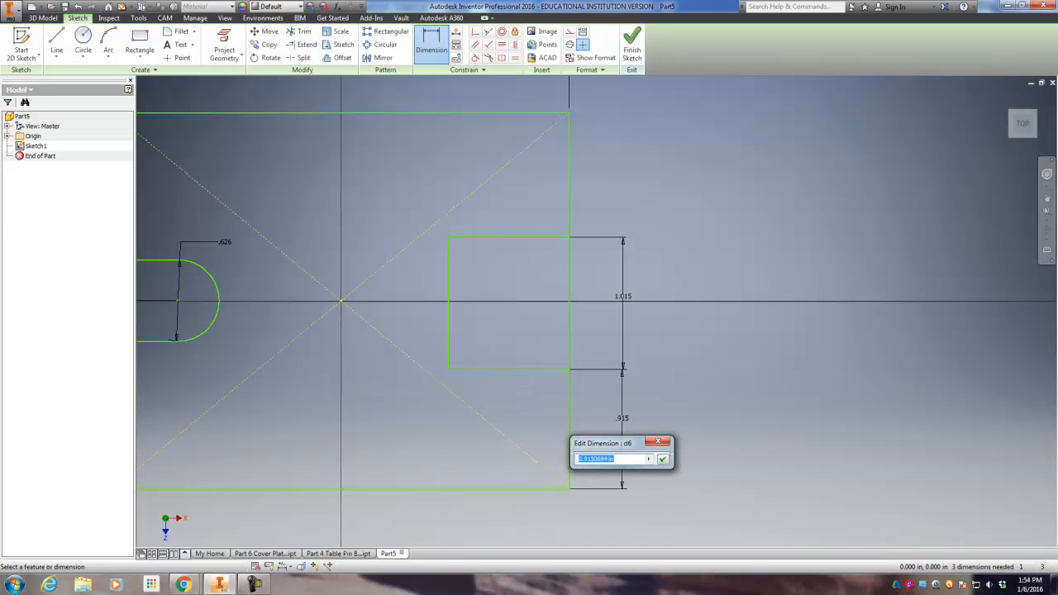
type(".93")
key("Return")
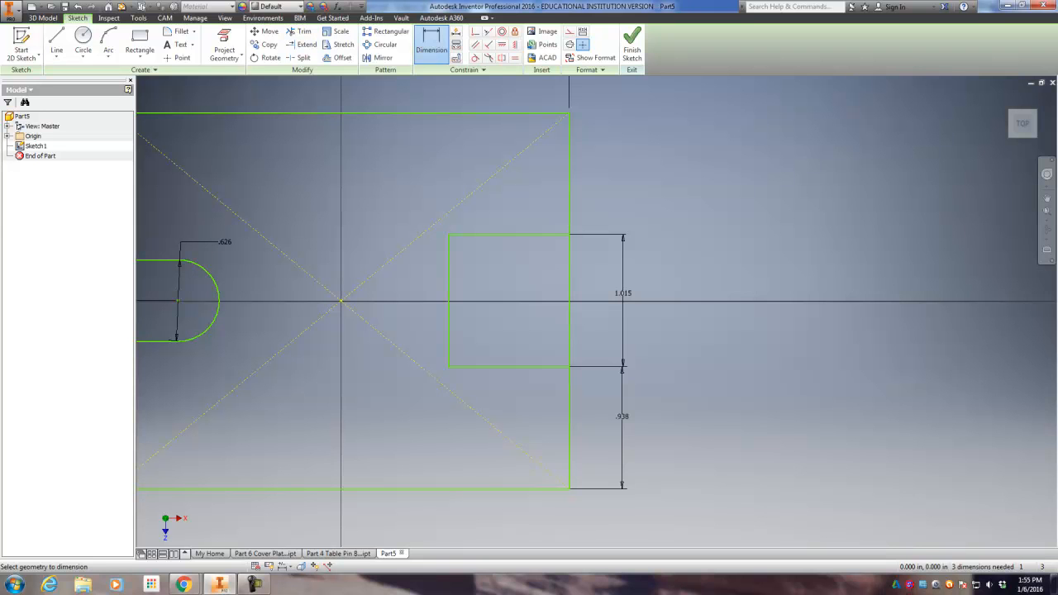
Dimension the small rectangle's inner vertical edge 2.5 in from the base's left edge.
scroll(349, 259, "up", 2)
left_click(431, 41)
left_click(211, 216)
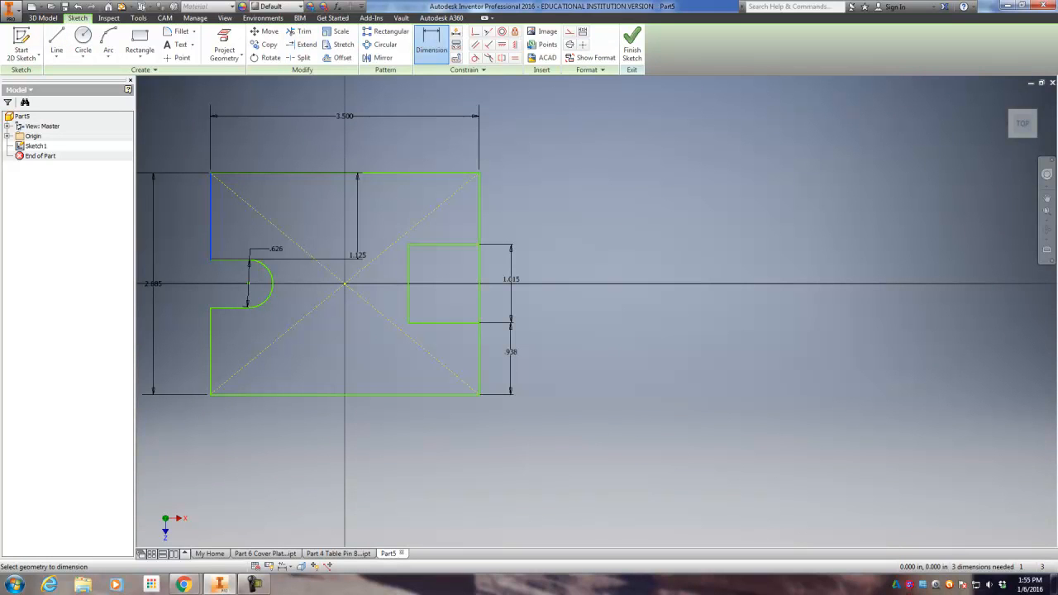
left_click(408, 282)
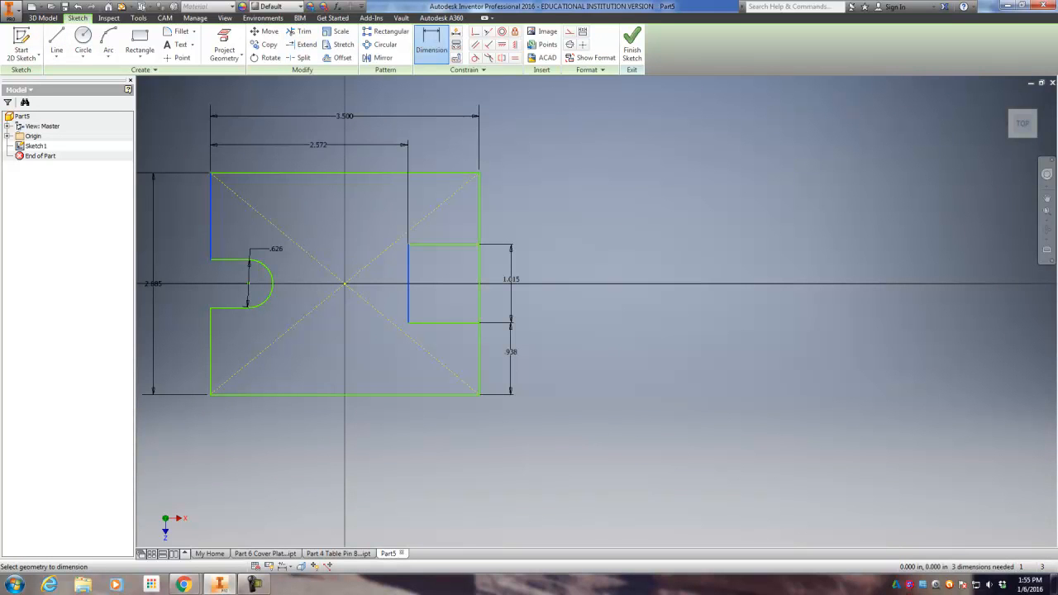
left_click(318, 145)
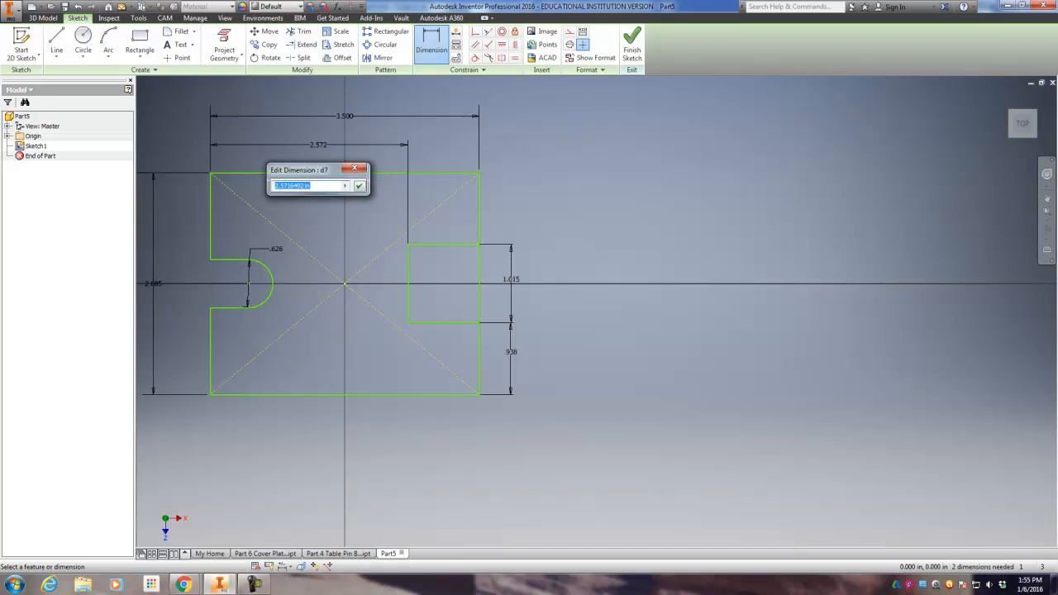
type("2.5")
key("Return")
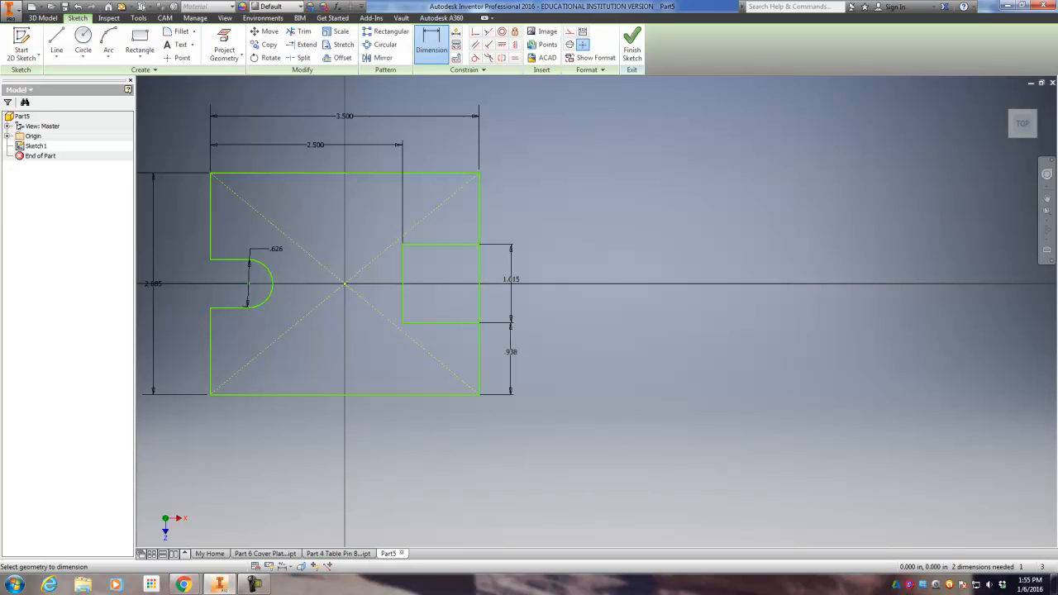
Trim the vertical lines closing the small rectangle along the base's right edge to leave an open square notch.
key("x")
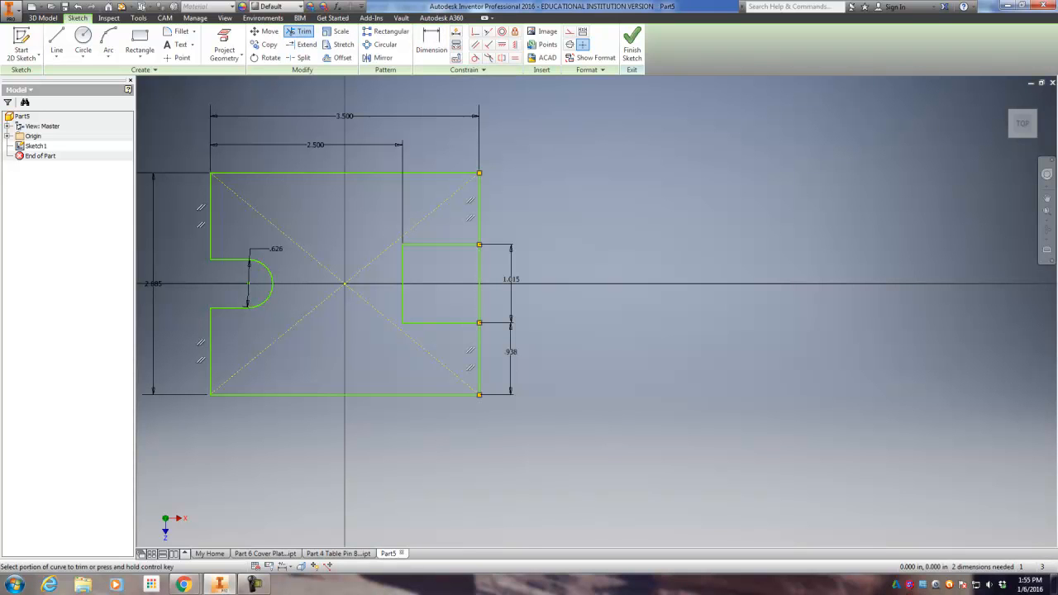
left_click(480, 283)
scroll(480, 263, "up", 5)
left_click(470, 453)
scroll(468, 452, "down", 5)
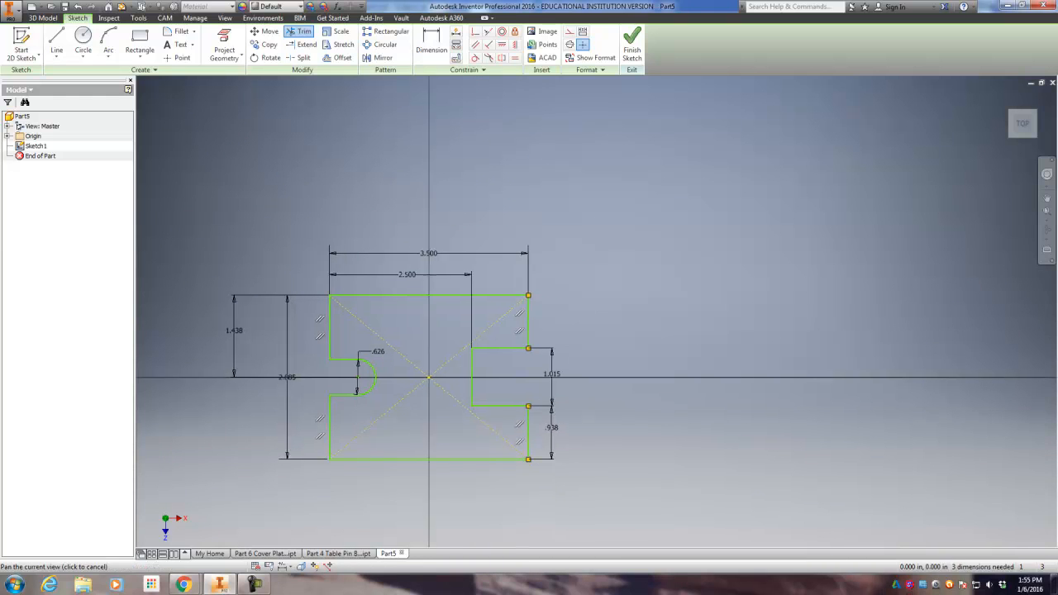
Draw a diagonal line about 1 in long across the base's upper-right corner, from the right edge to the top edge.
left_click(56, 40)
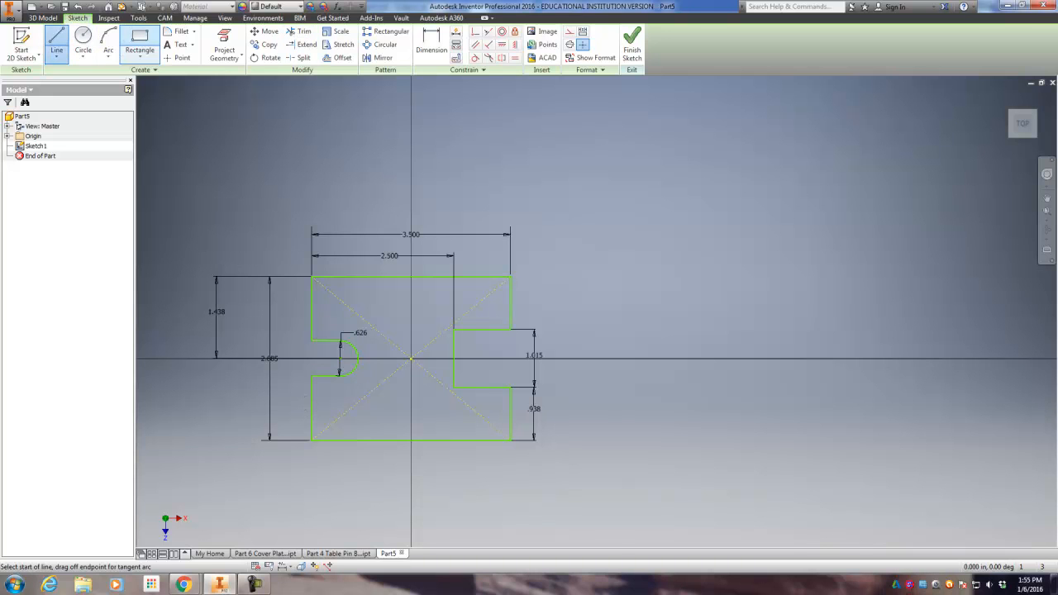
scroll(530, 281, "up", 5)
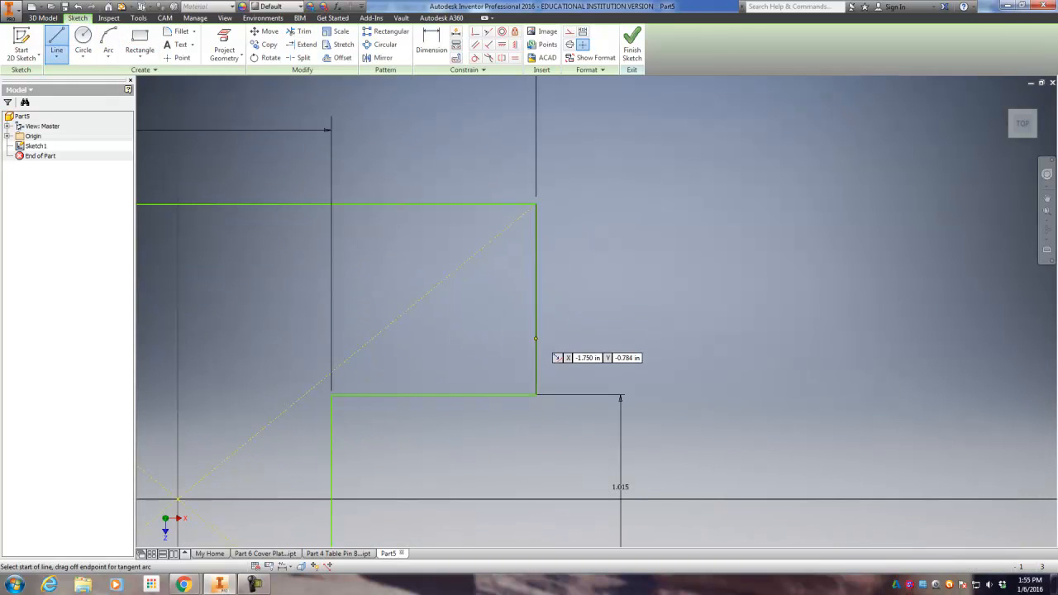
left_click(536, 337)
type("1.004")
key("Return")
scroll(751, 284, "down", 3)
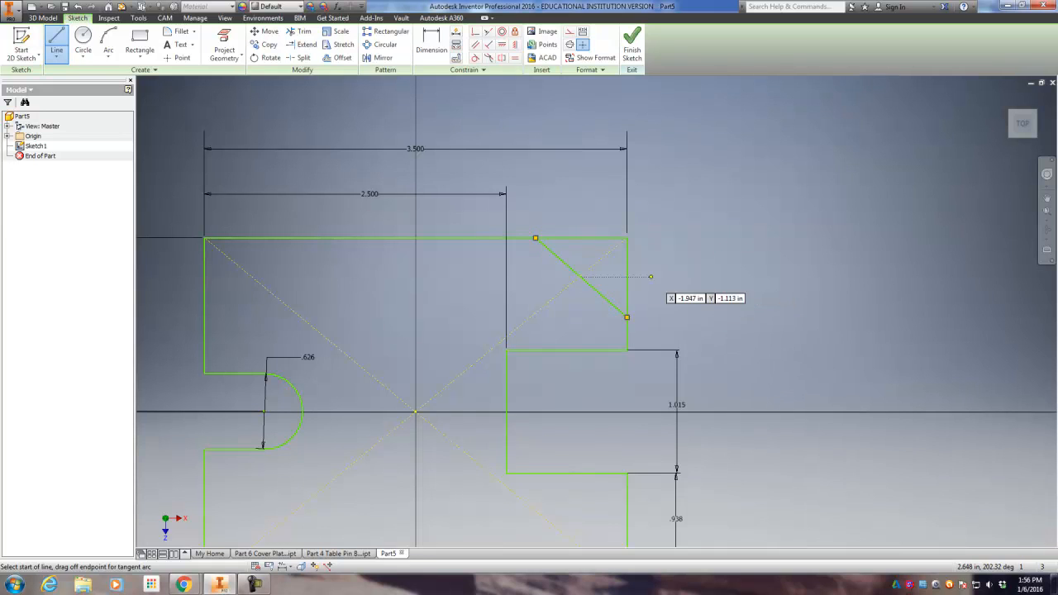
Dimension the diagonal line's lower endpoint 2.19 in from the base's bottom edge.
middle_click_drag(485, 264, 403, 129)
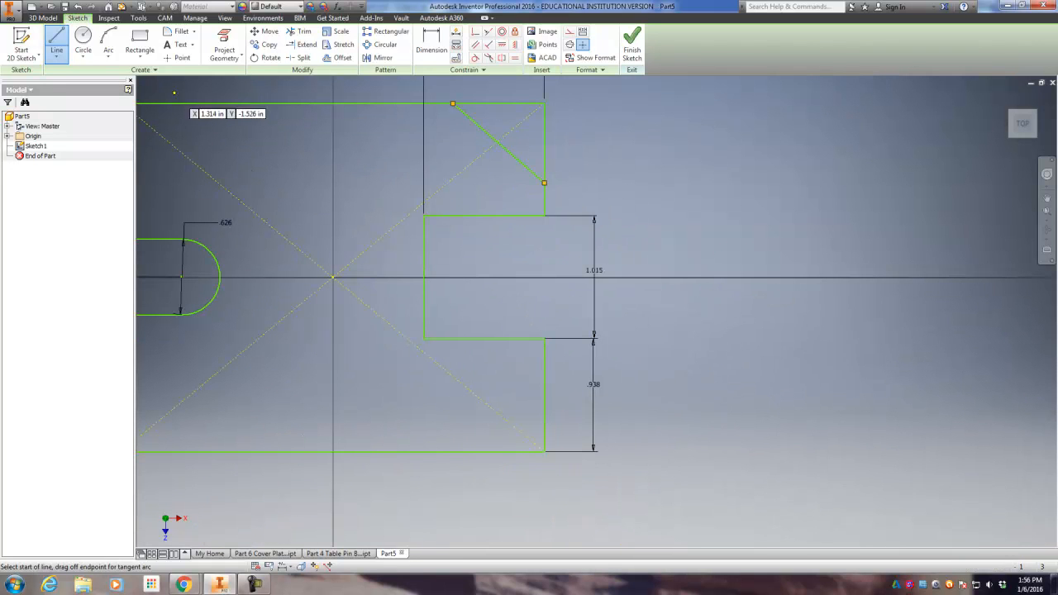
left_click(431, 41)
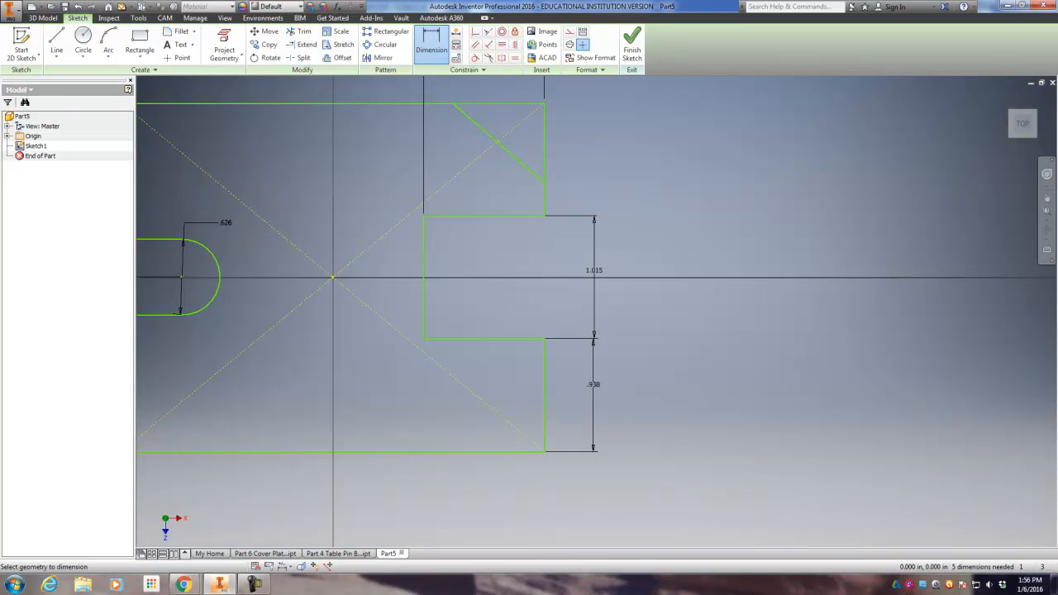
middle_click_drag(596, 312, 597, 301)
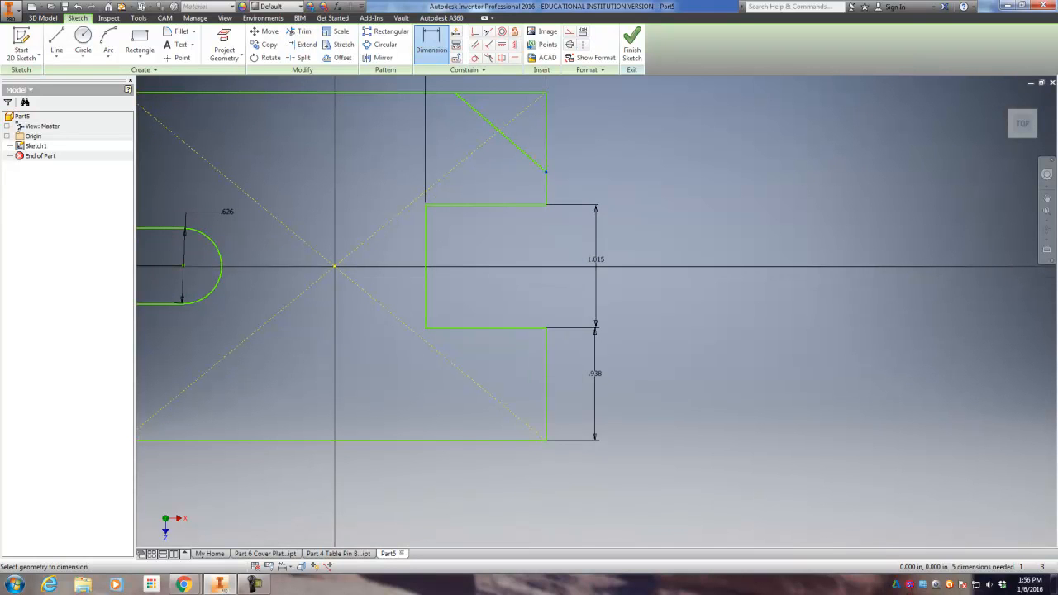
left_click(529, 440)
left_click(671, 319)
type("2.19")
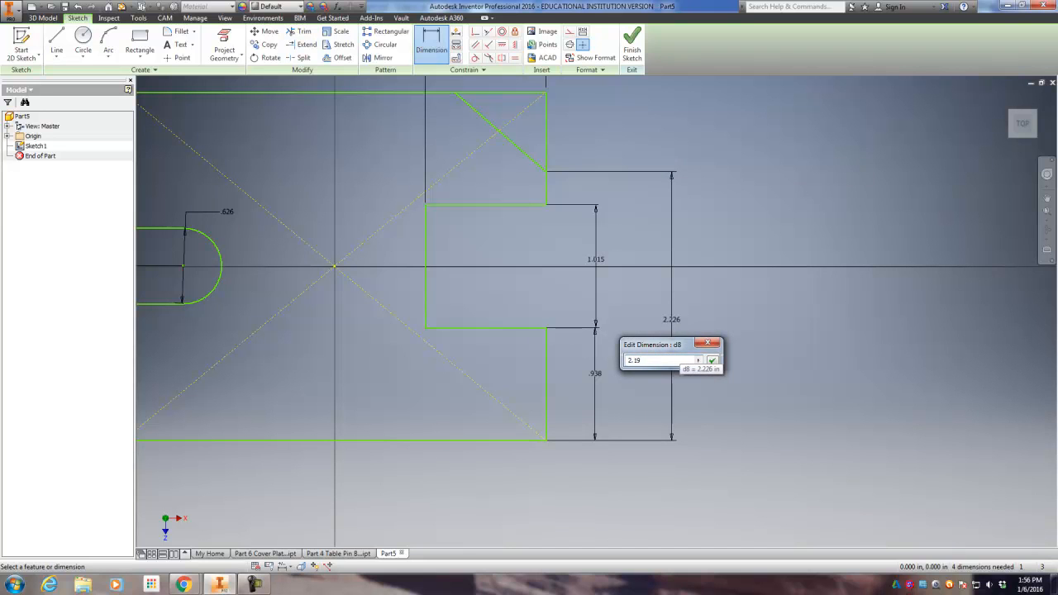
key("Return")
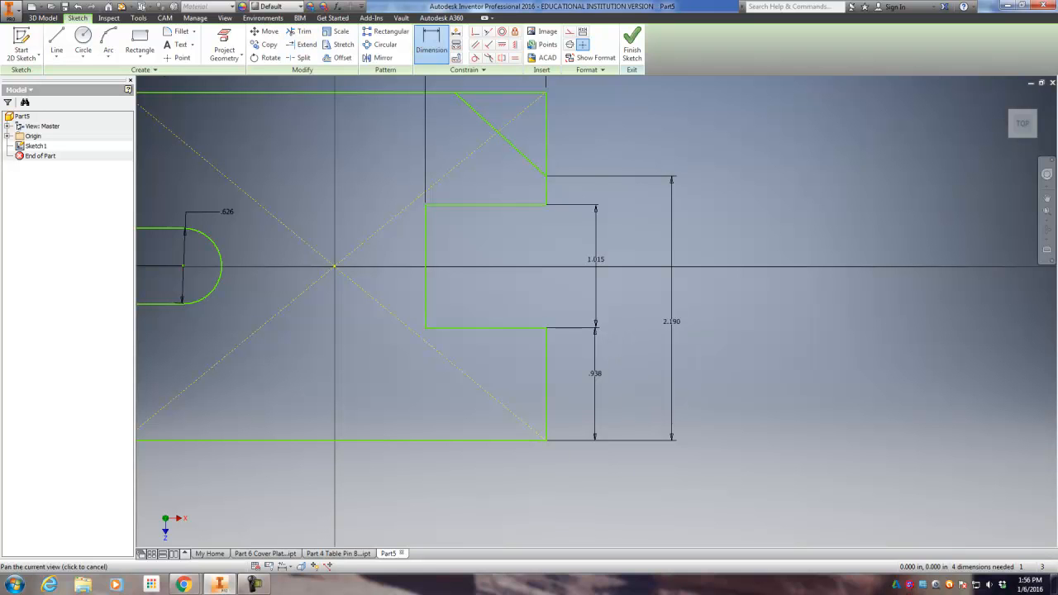
Dimension the diagonal line's upper endpoint 2.5 in from the base's left edge.
middle_click_drag(488, 190, 695, 289)
scroll(661, 193, "down", 5)
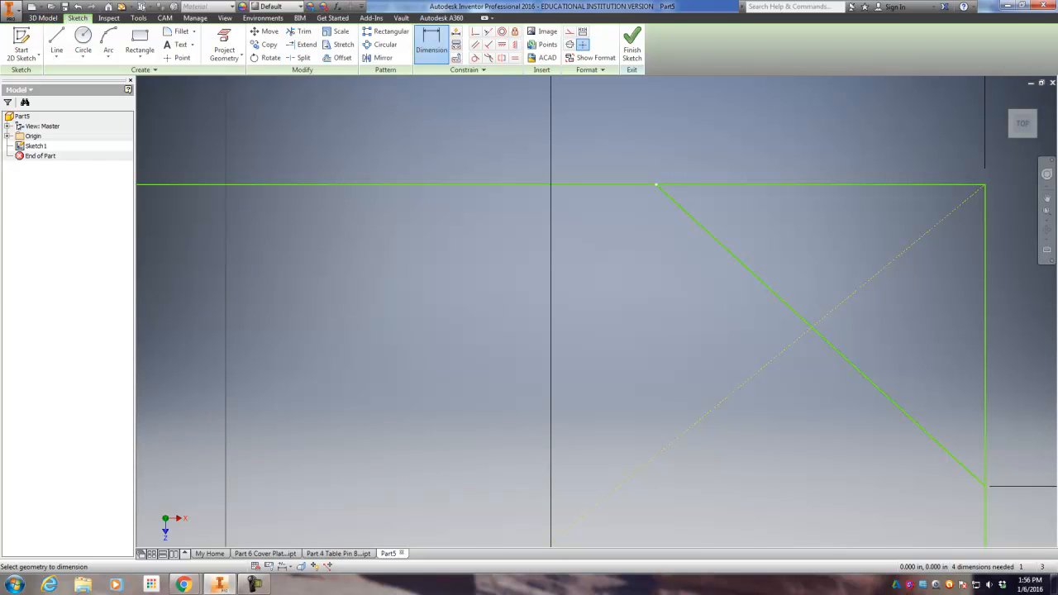
scroll(609, 324, "up", 5)
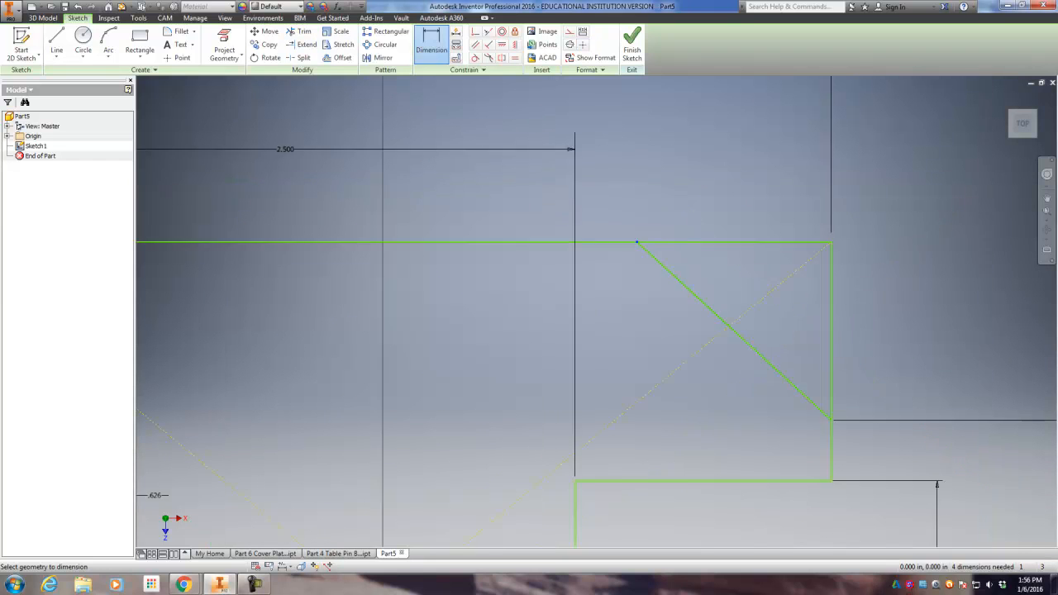
left_click(211, 331)
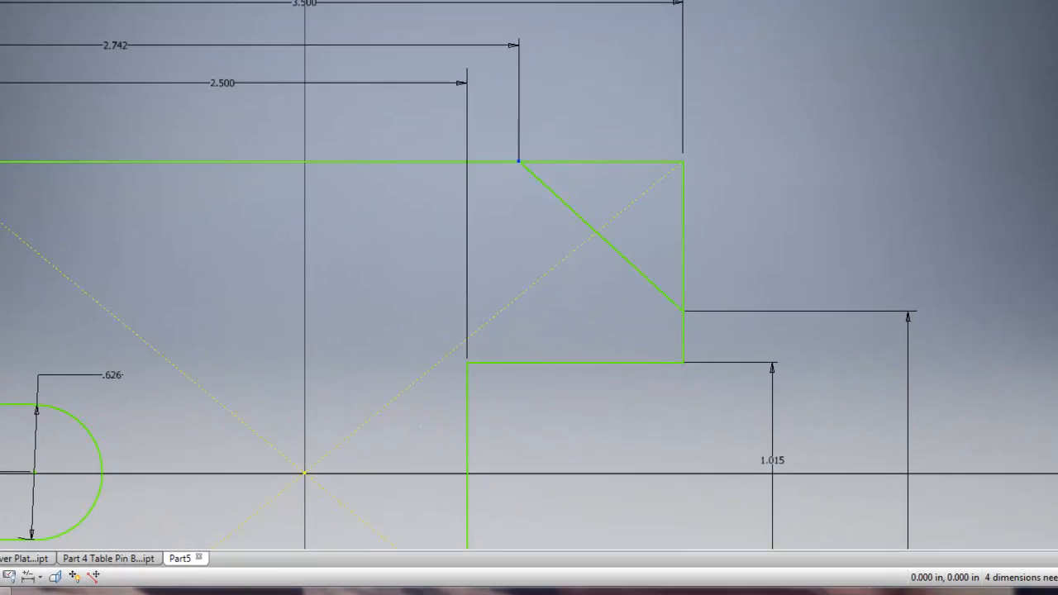
left_click(348, 187)
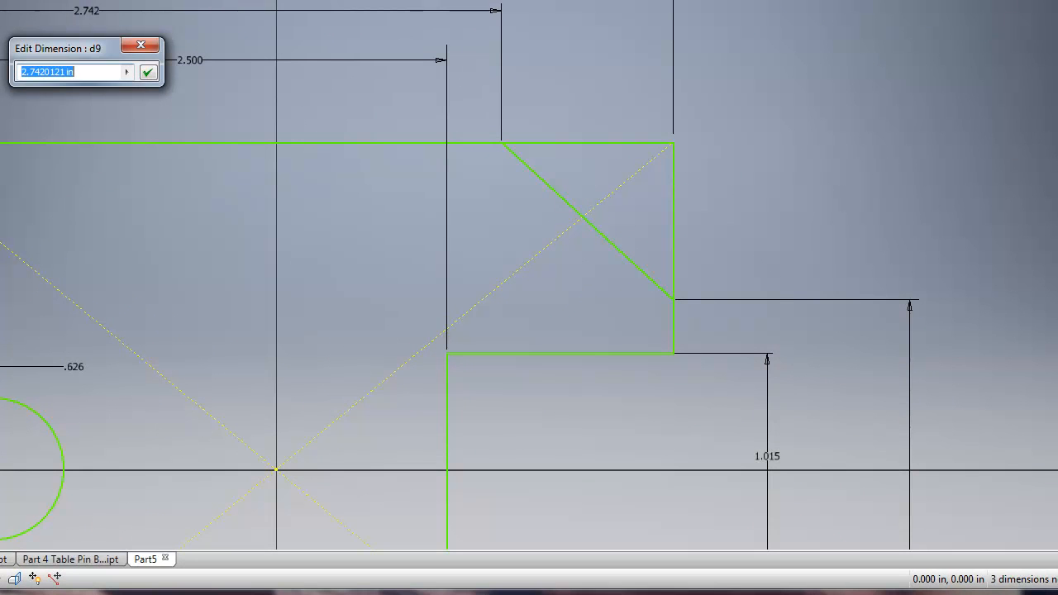
type("2.5")
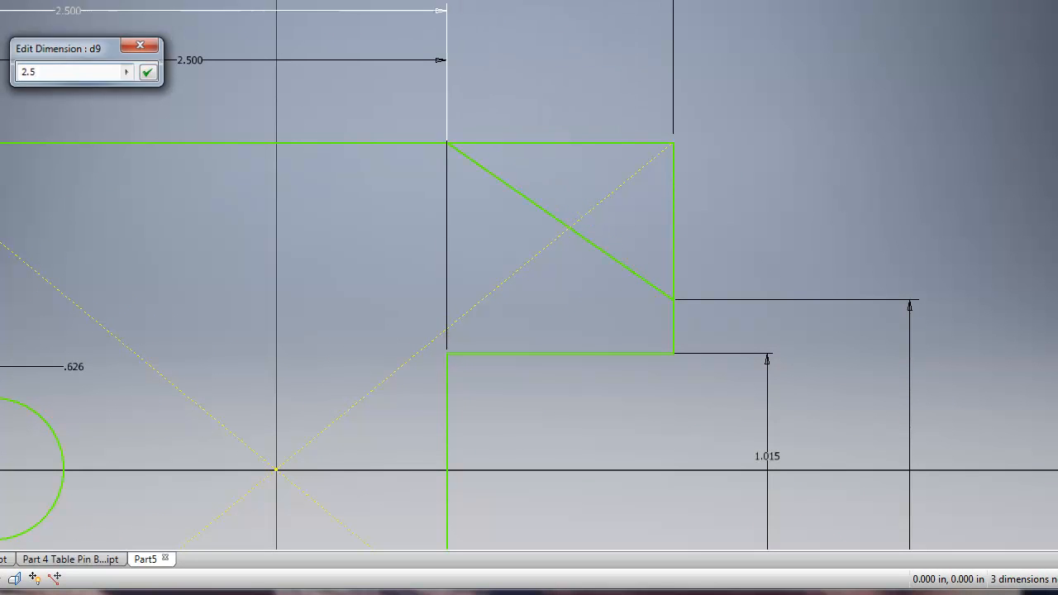
key("Return")
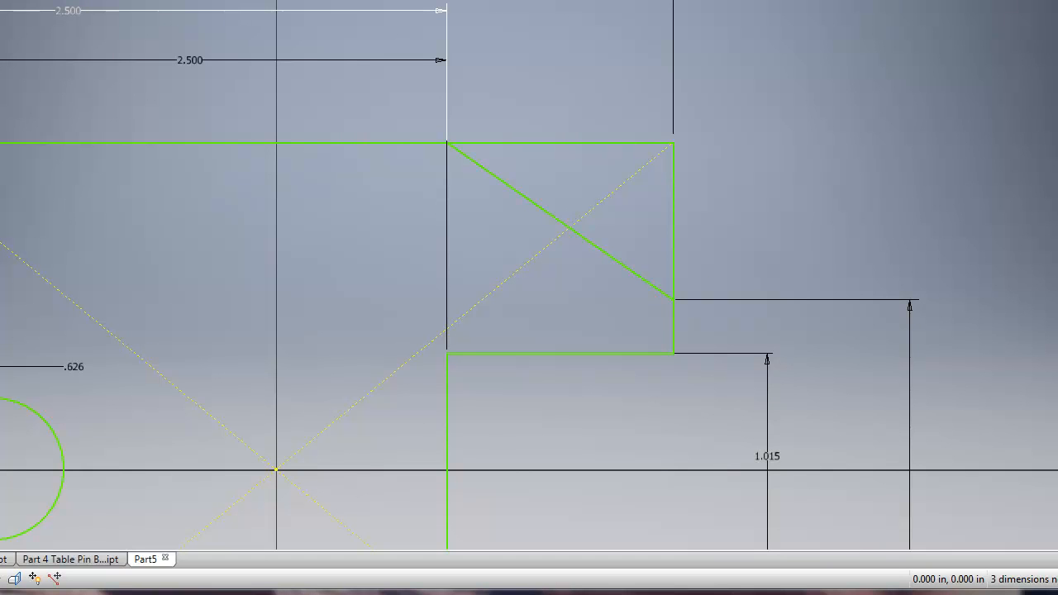
Trim the top and right edge segments outside the diagonal line to cut off the base's upper-right corner.
mouse_move(569, 271)
middle_mouse_down()
mouse_move(546, 174)
mouse_move(554, 153)
middle_mouse_up()
scroll(569, 174, "down", 3)
middle_click_drag(603, 338, 549, 307)
middle_click_drag(603, 356, 556, 308)
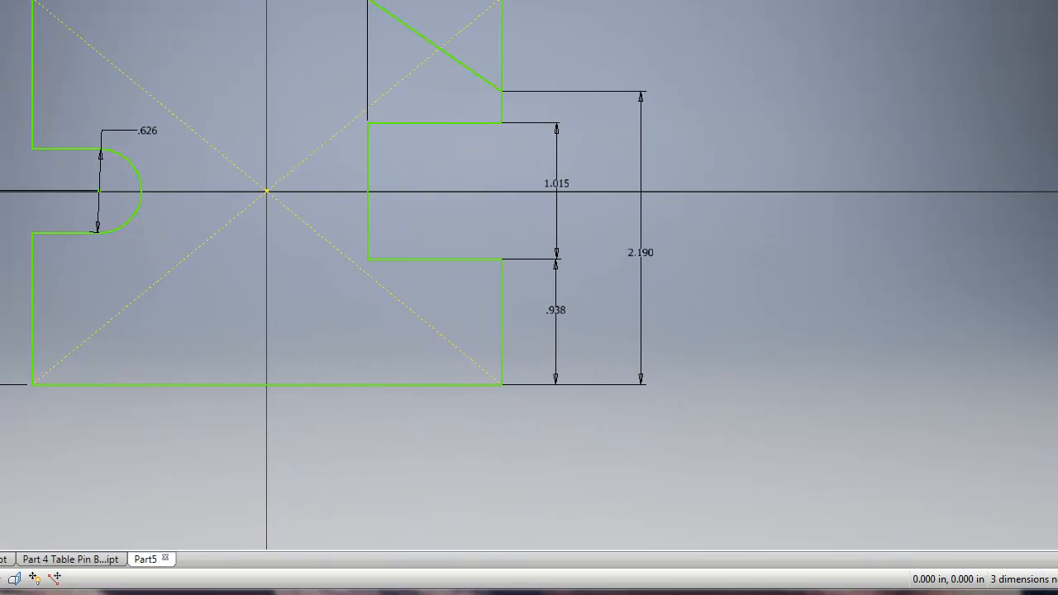
left_click(435, 1)
left_click(501, 46)
middle_click_drag(578, 347, 594, 309)
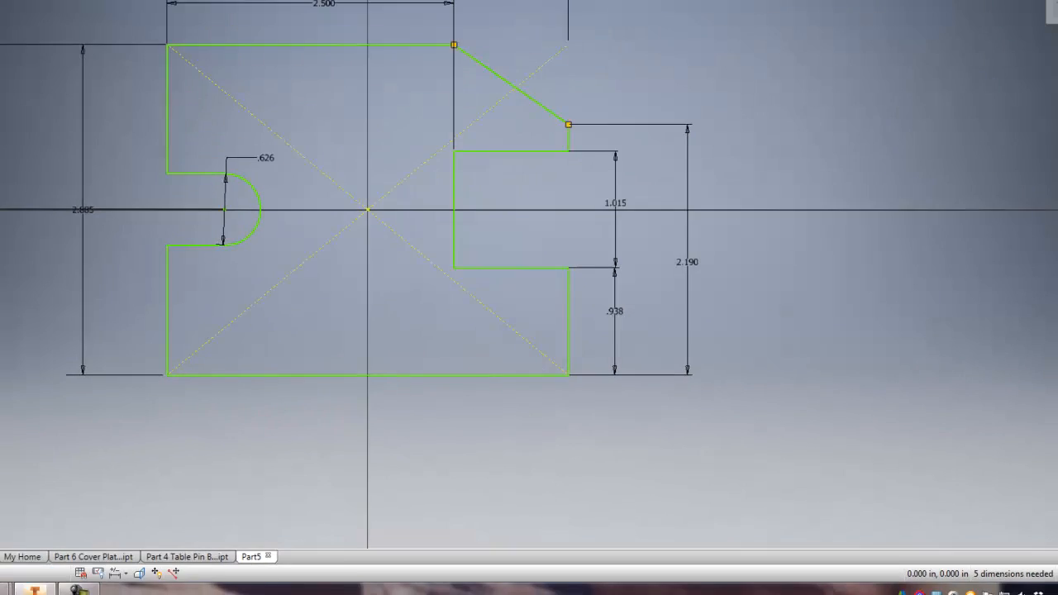
Draw a short horizontal line from the base's center point toward the square notch as a mirror line.
left_click(54, 43)
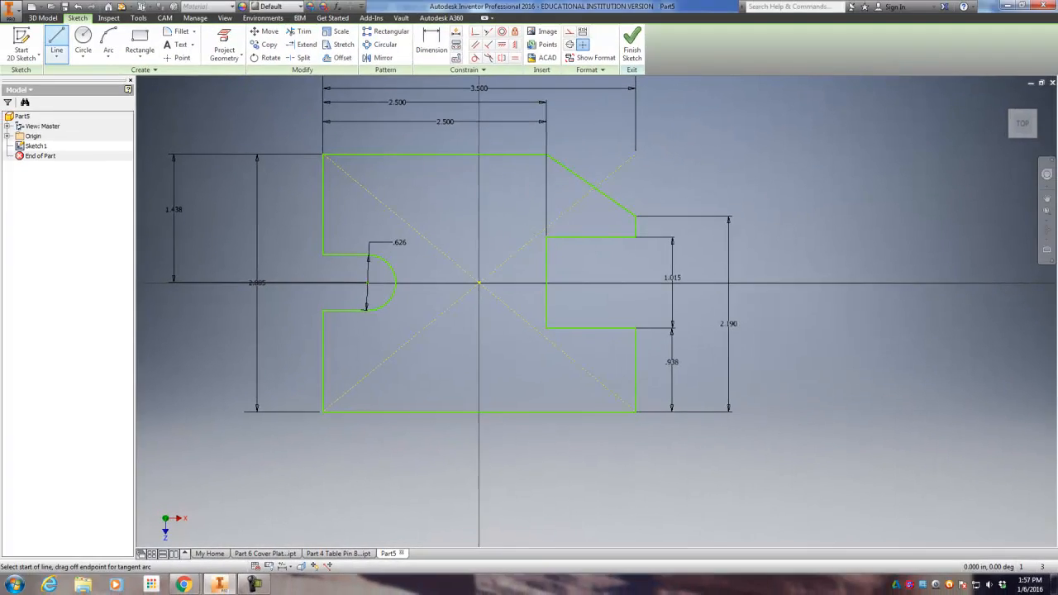
left_click(480, 283)
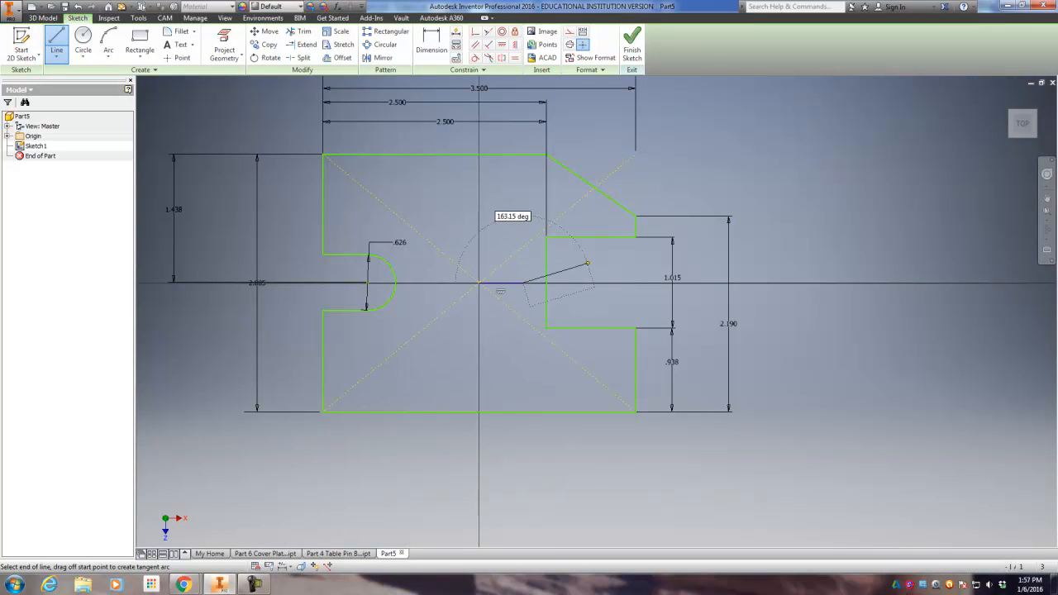
right_click(531, 260)
left_click(552, 261)
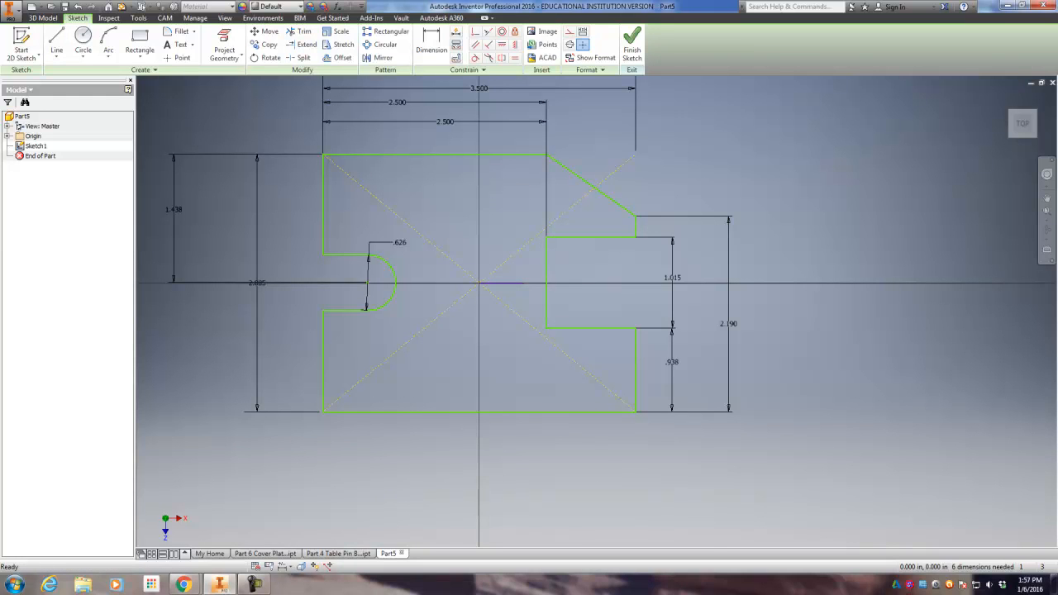
Mirror the diagonal line across the short center line and trim the edge segments outside it at the base's lower-right corner.
left_click(380, 57)
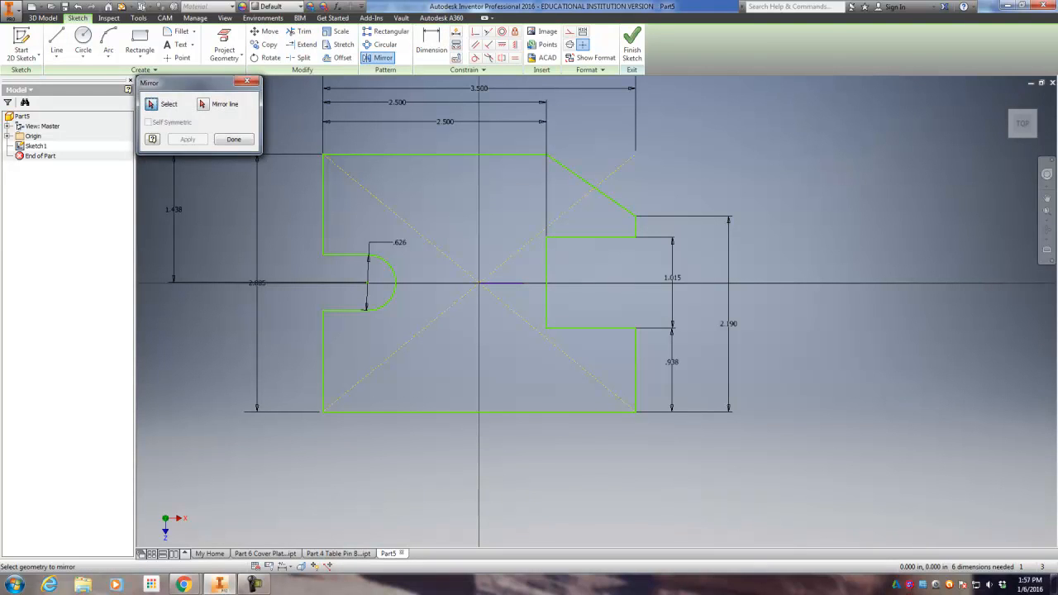
left_click(591, 185)
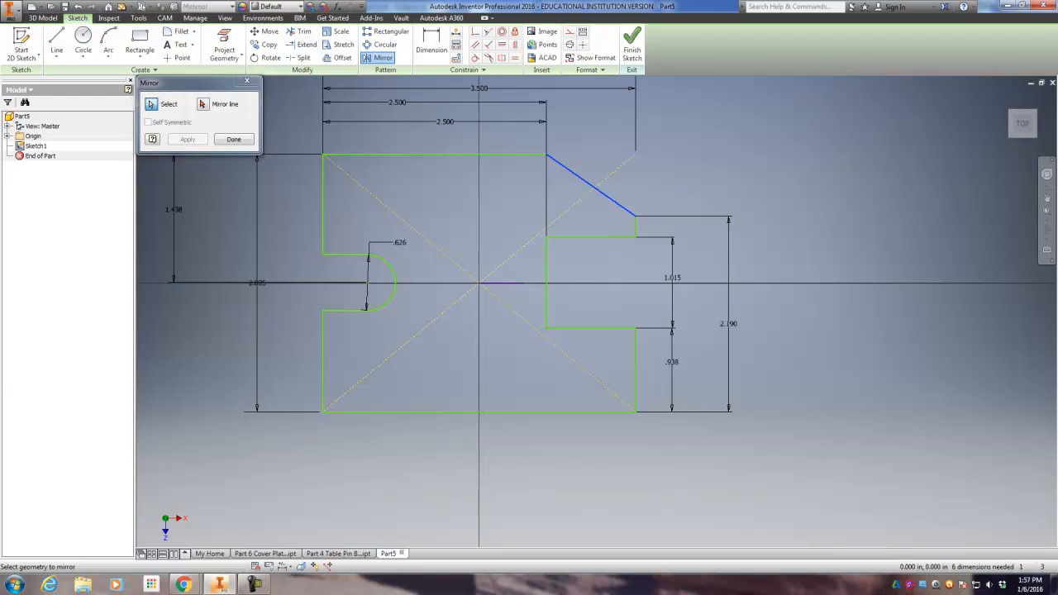
left_click(203, 103)
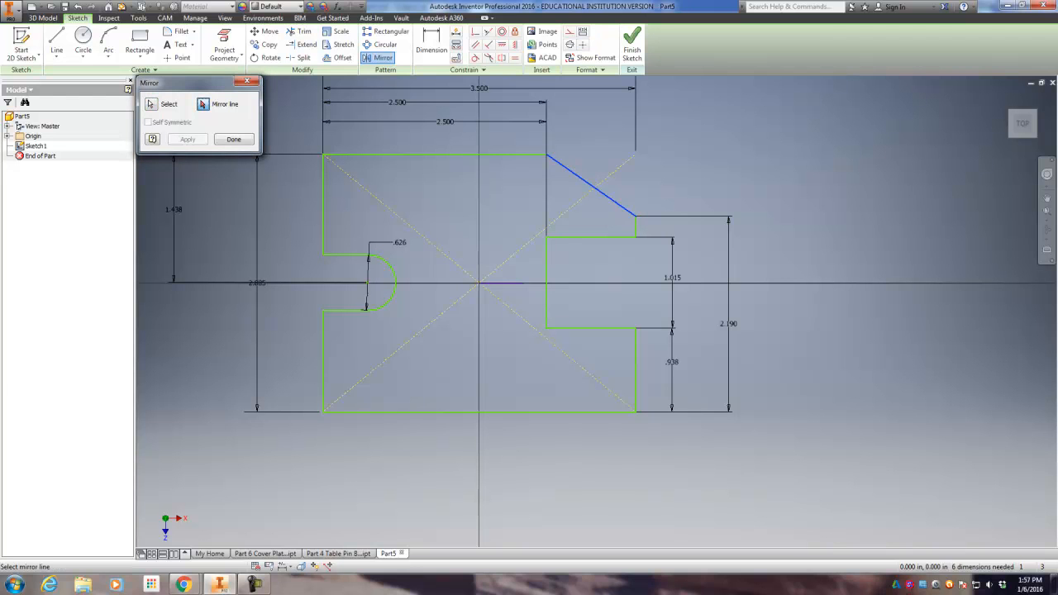
left_click(503, 283)
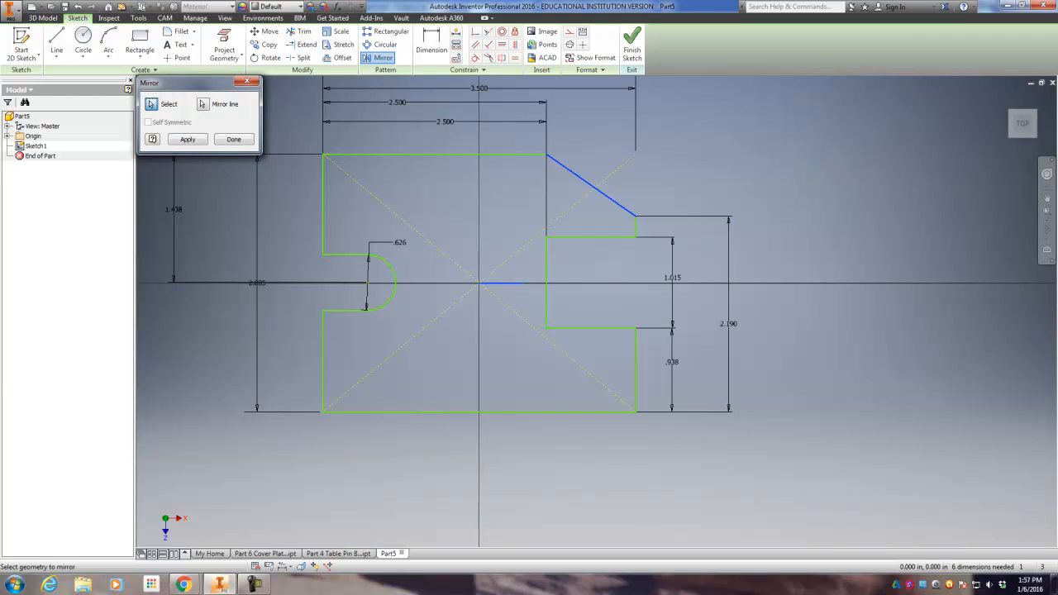
left_click(188, 139)
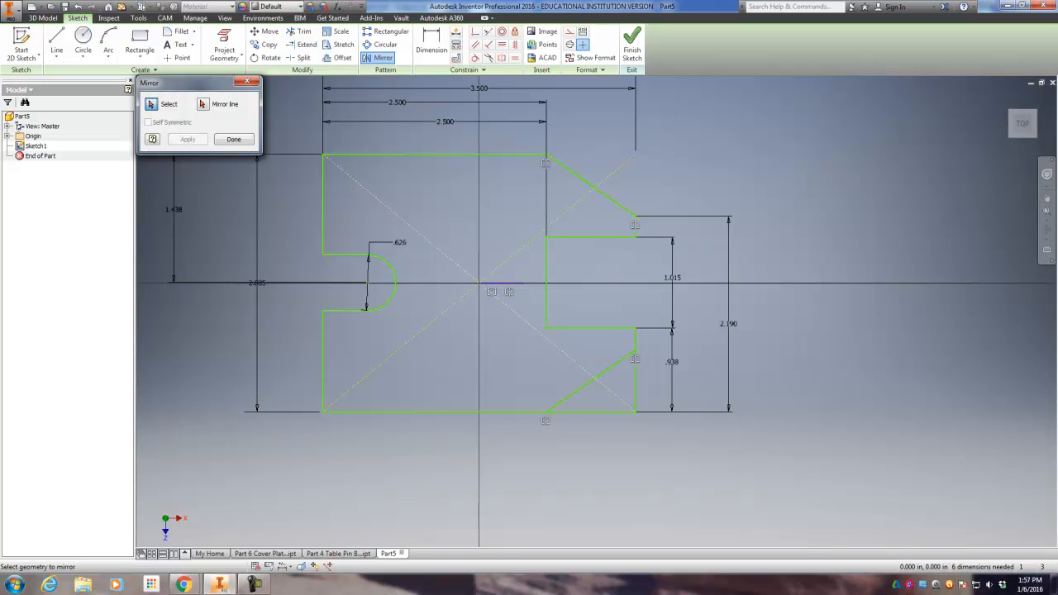
left_click(234, 139)
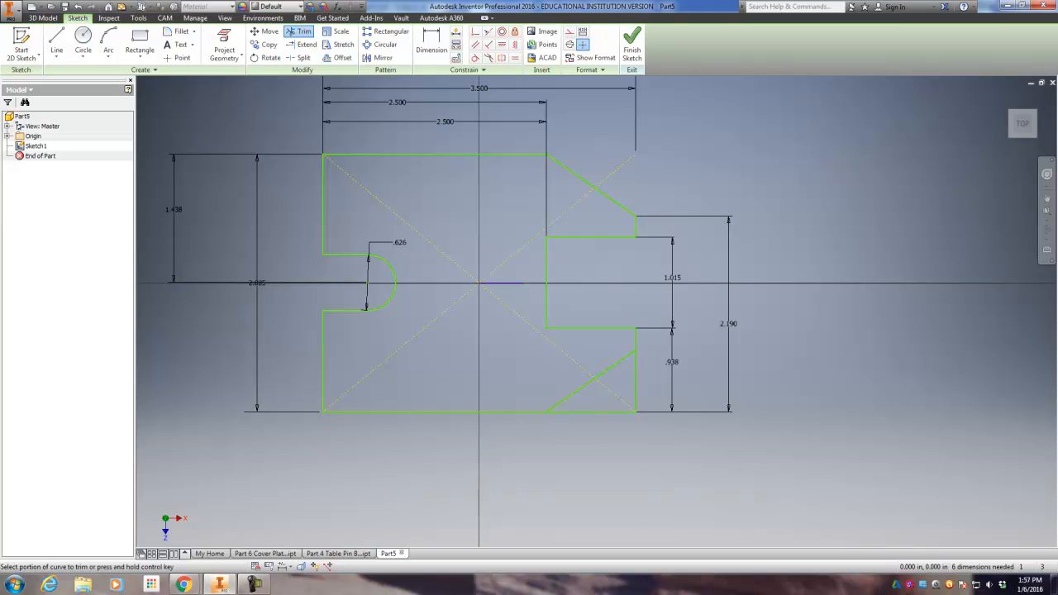
left_click(635, 381)
left_click(591, 412)
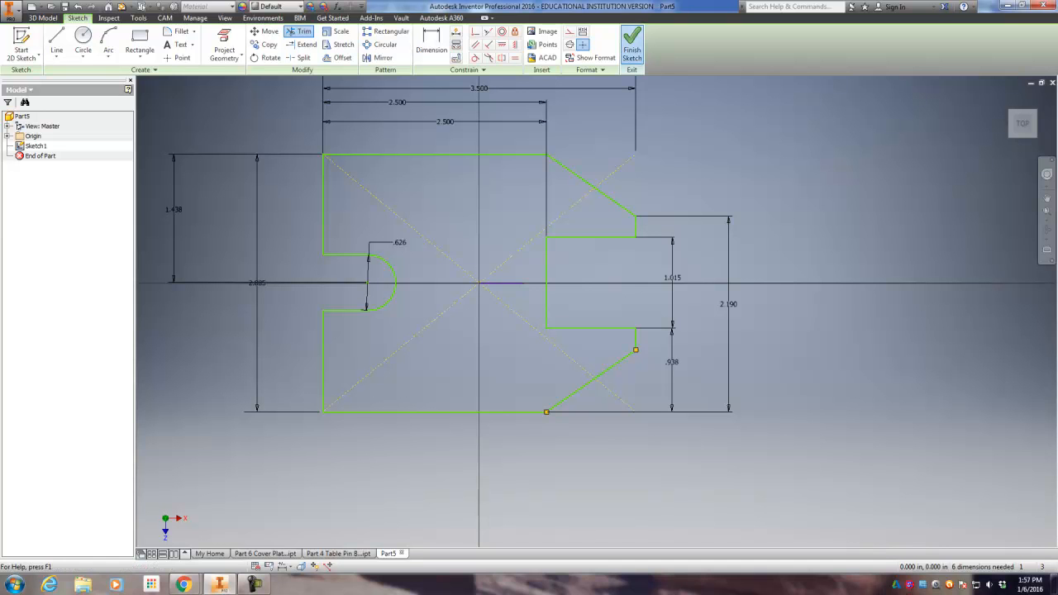
Finish the sketch and extrude the base profile 1 in.
left_click(632, 48)
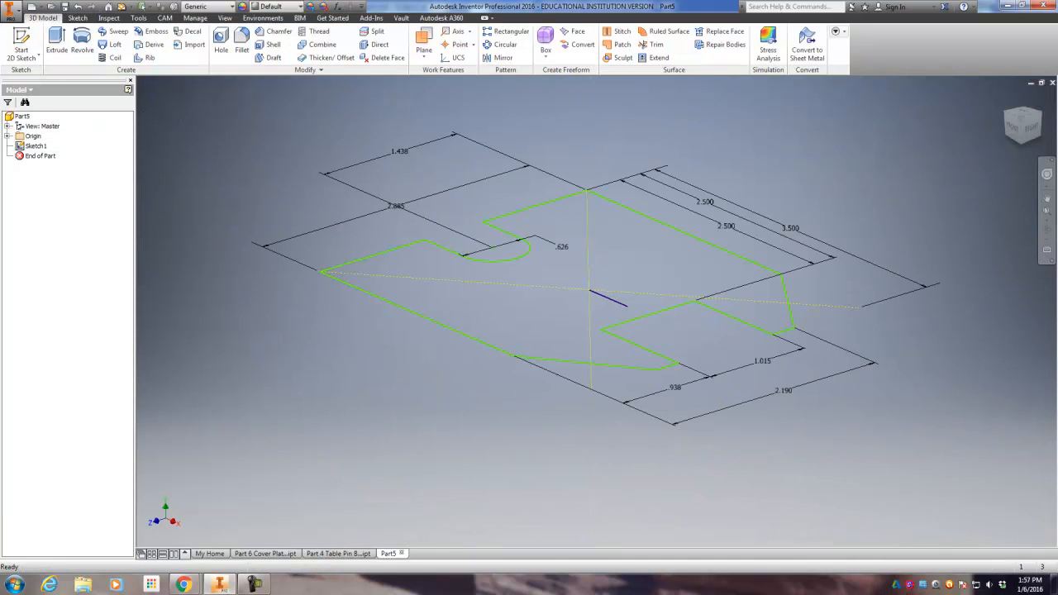
left_click(56, 43)
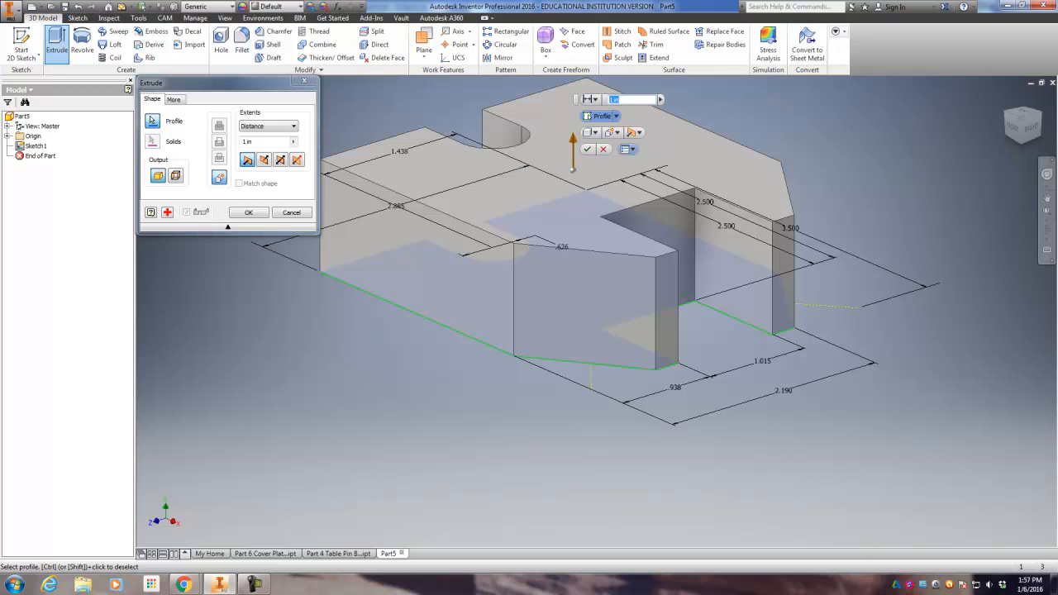
left_click(588, 149)
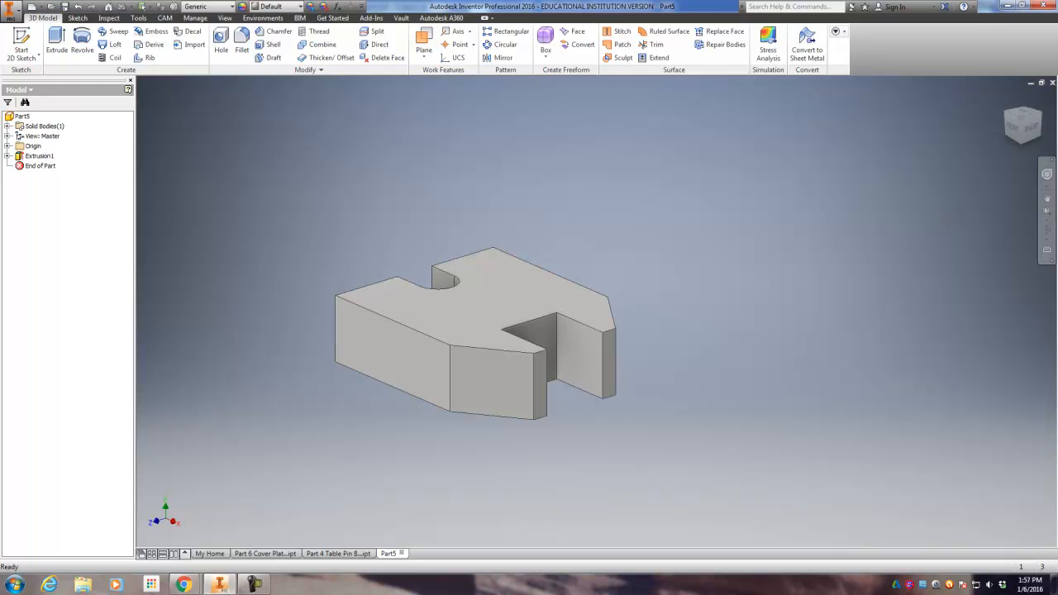
Switch to the arbor press PDF in Chrome and check the base drawing's hole locations and sizes.
key("alt+Tab")
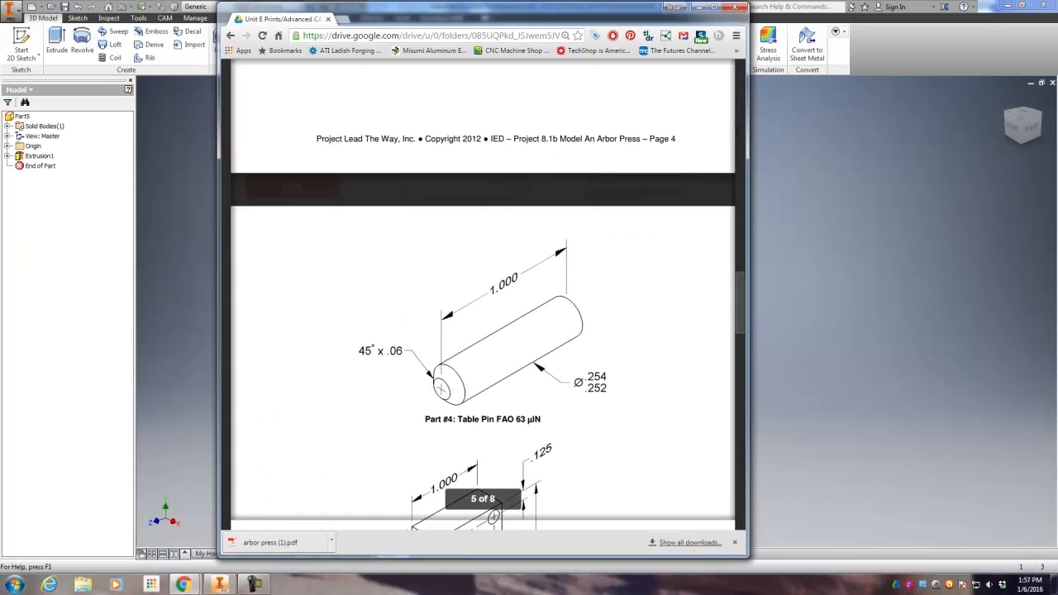
scroll(529, 331, "up", 10)
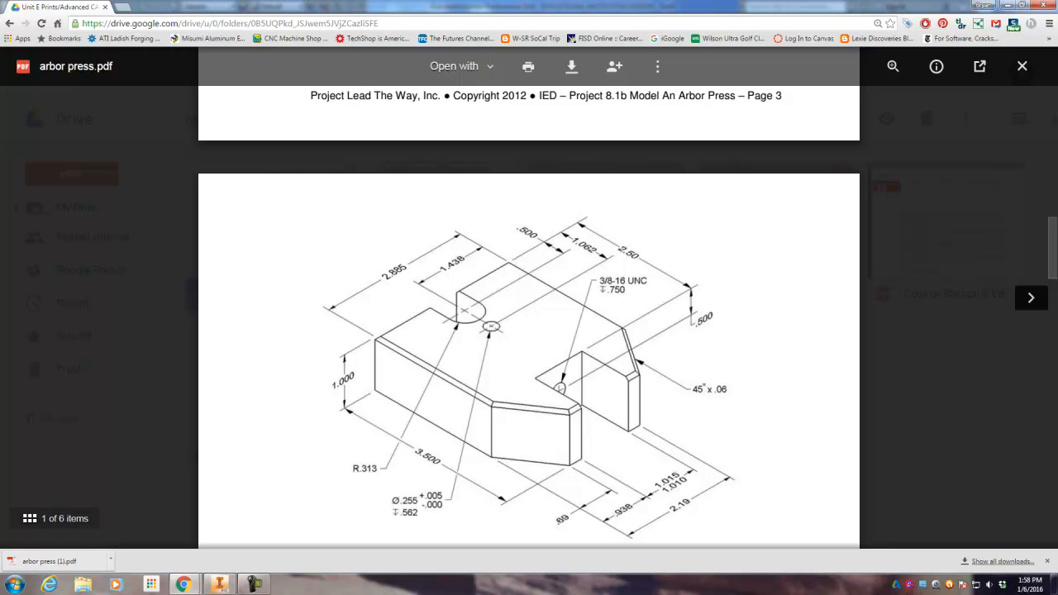
key("super+shift+Left")
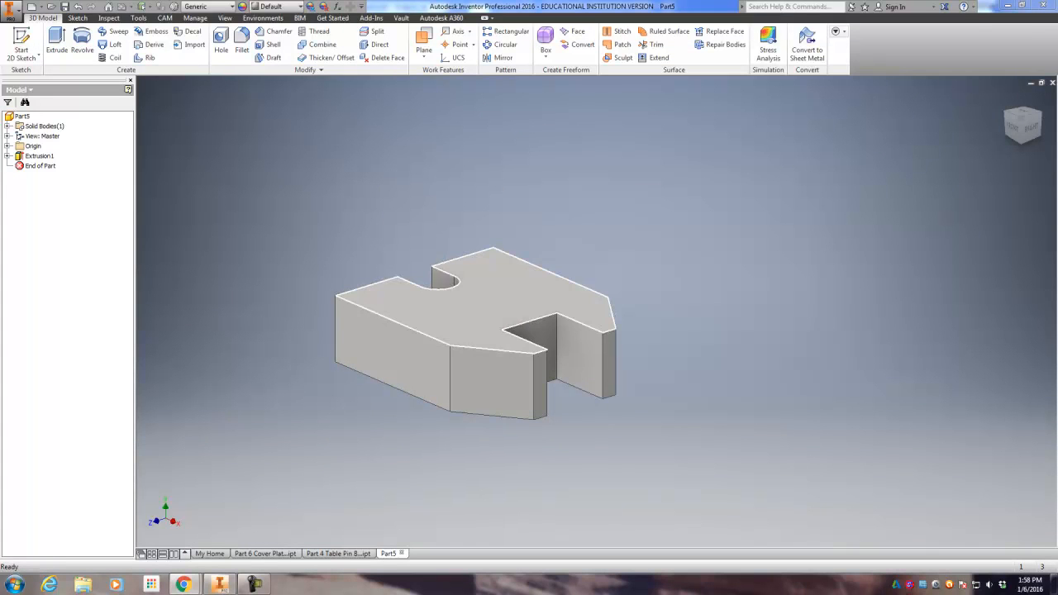
Start a sketch on the base's top face and place a point on the horizontal centerline about 1.22 in from the left edge.
left_click(457, 325)
left_click(471, 320)
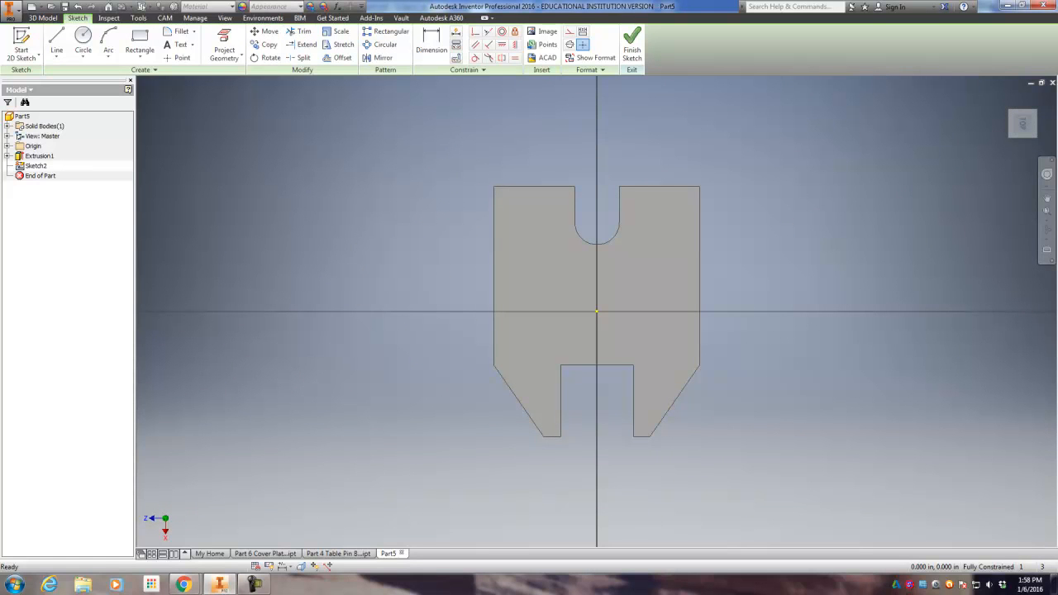
left_click(1038, 98)
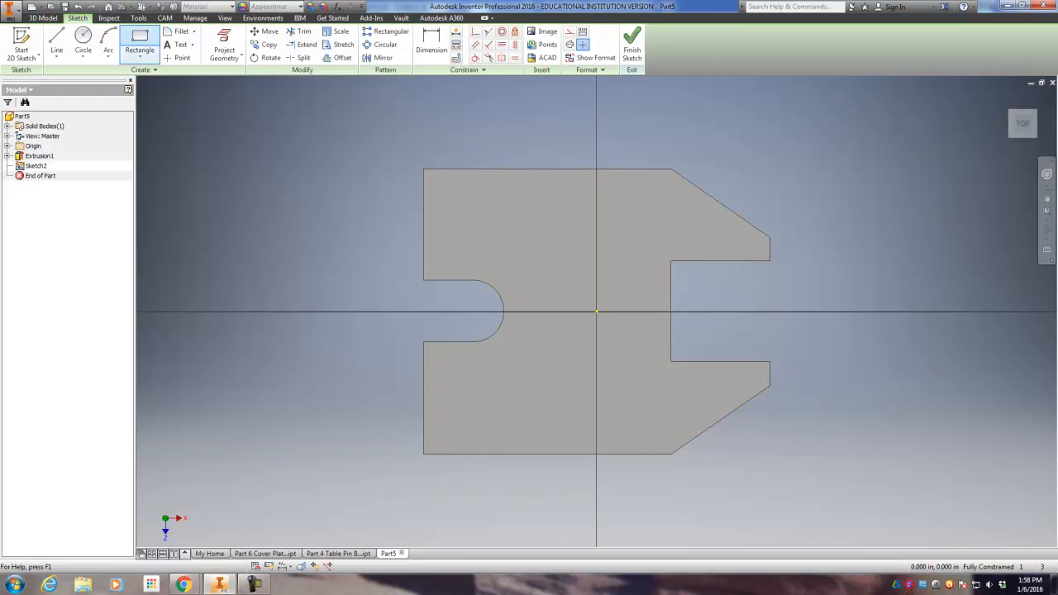
left_click(178, 58)
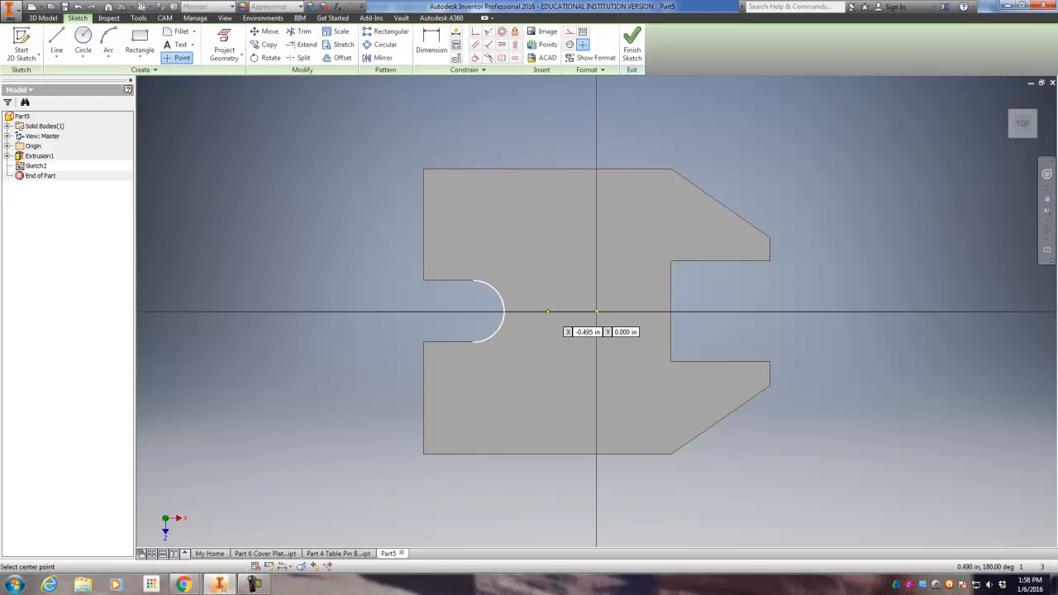
left_click(544, 312)
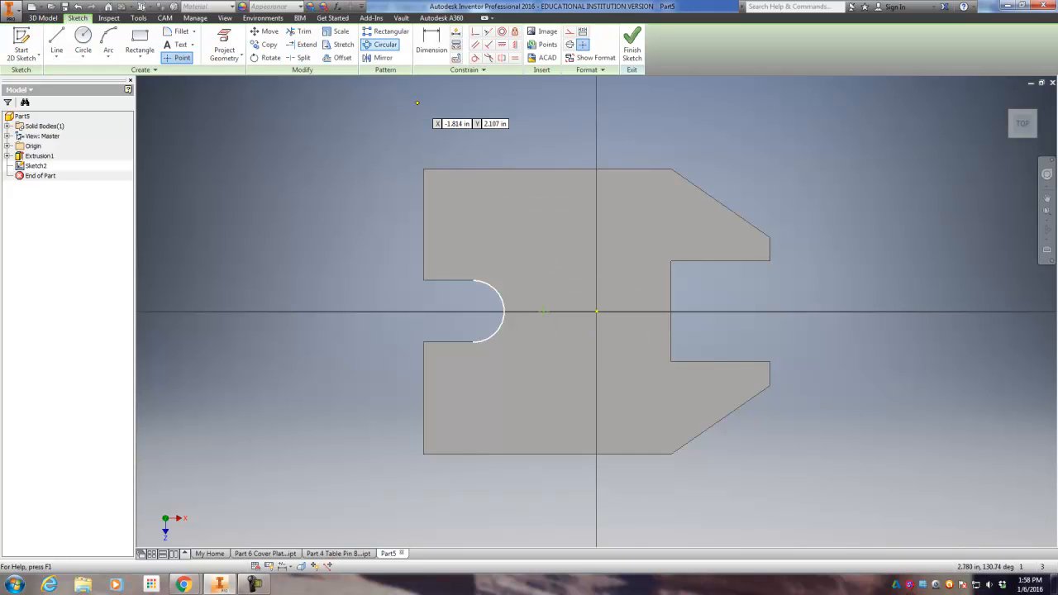
Dimension the sketch point 1.062 in from the base's left edge.
left_click(431, 42)
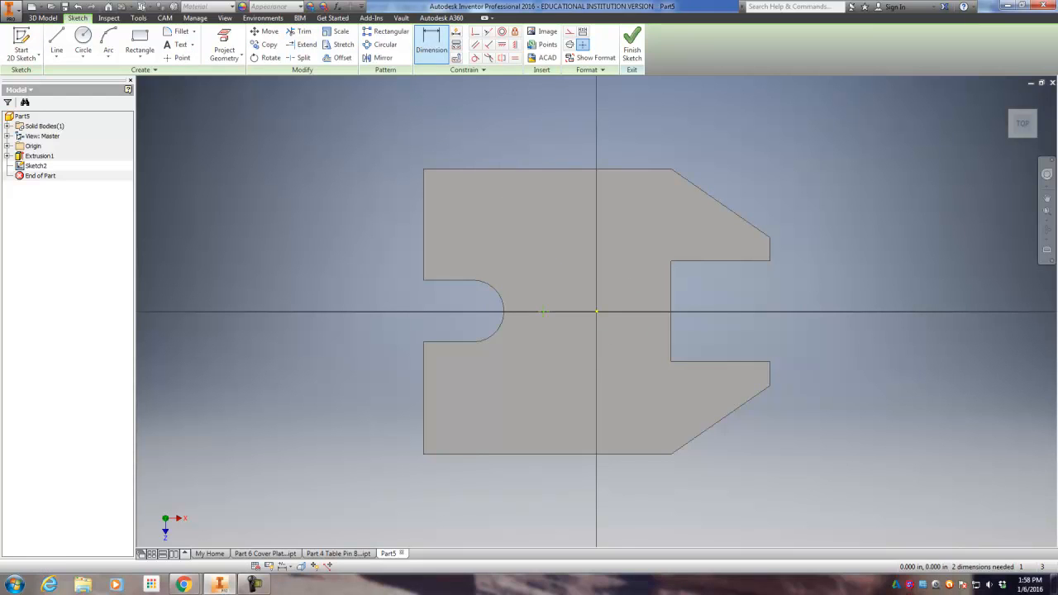
left_click(543, 312)
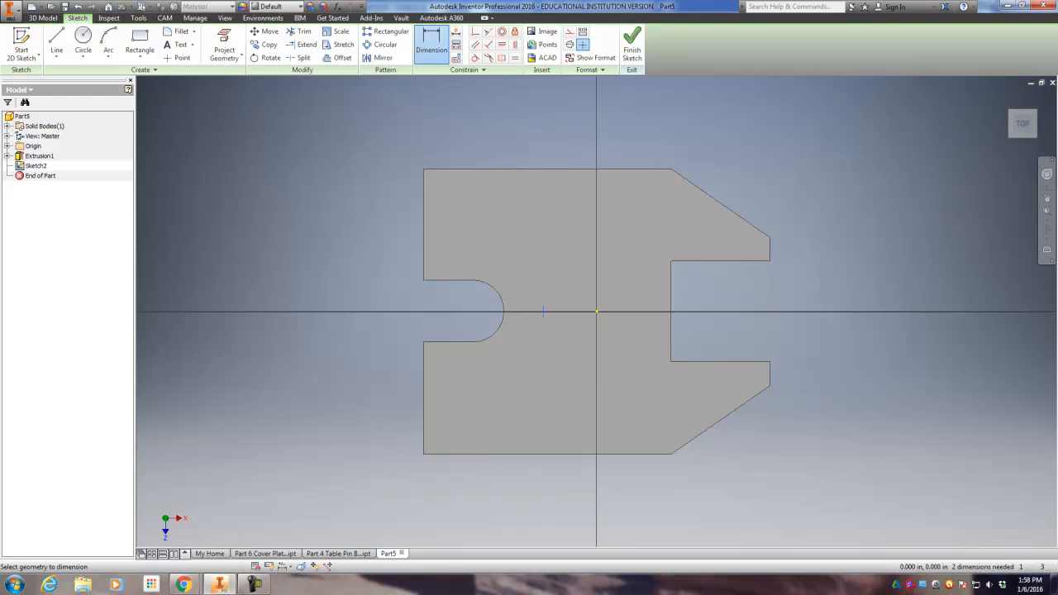
left_click(424, 225)
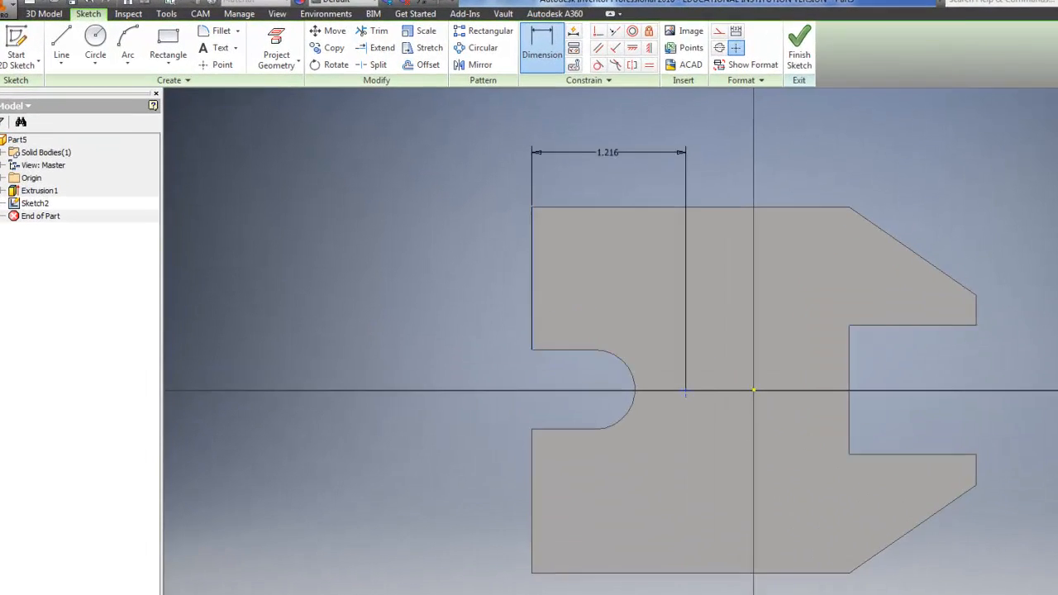
left_click(608, 152)
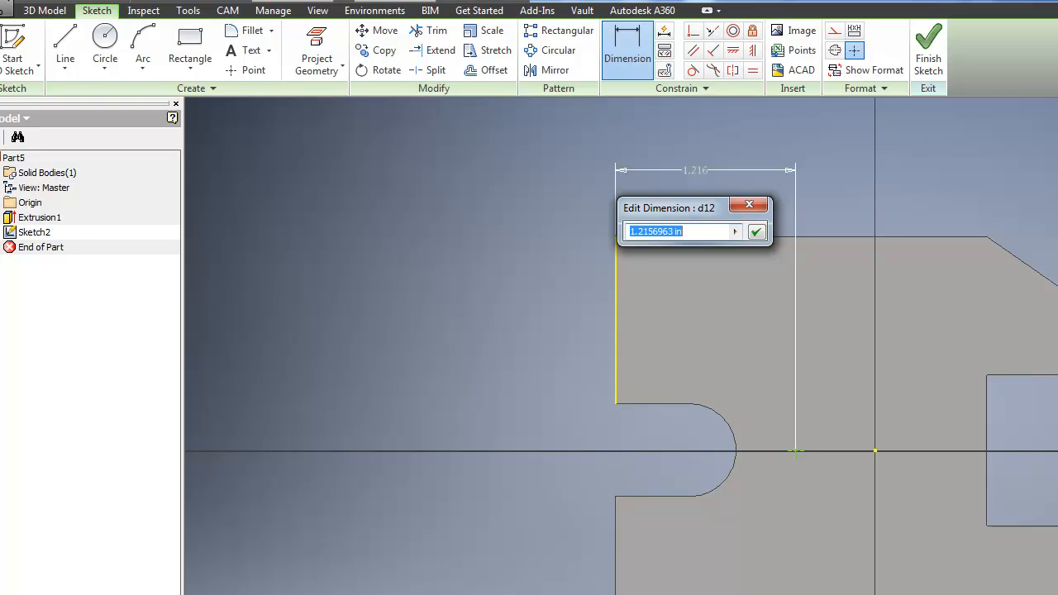
type("1.062")
key("Return")
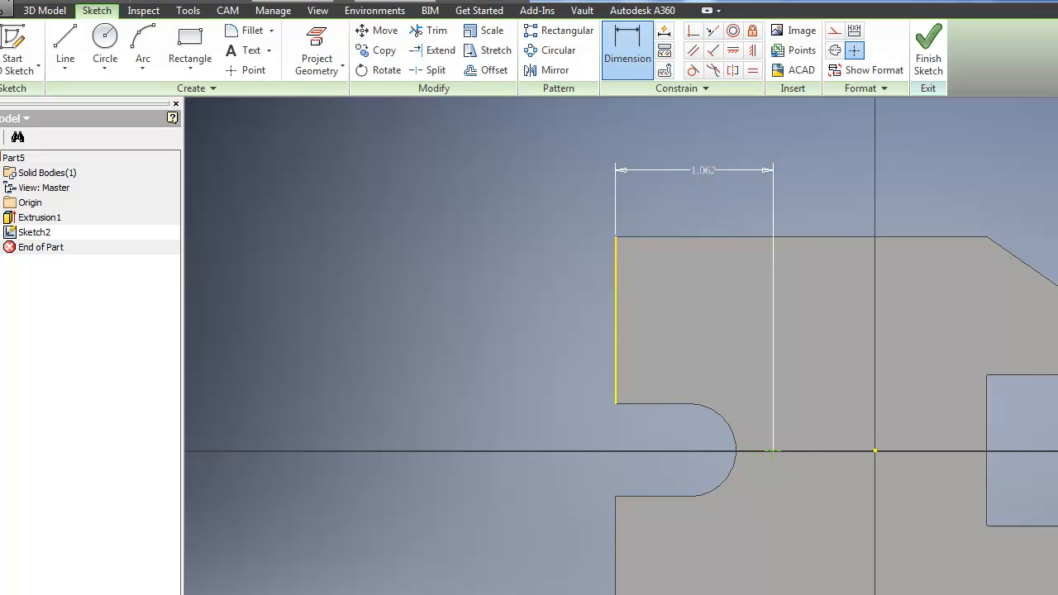
Finish the sketch and set up a hole at the sketch point with a diameter of .255 in.
left_click(928, 49)
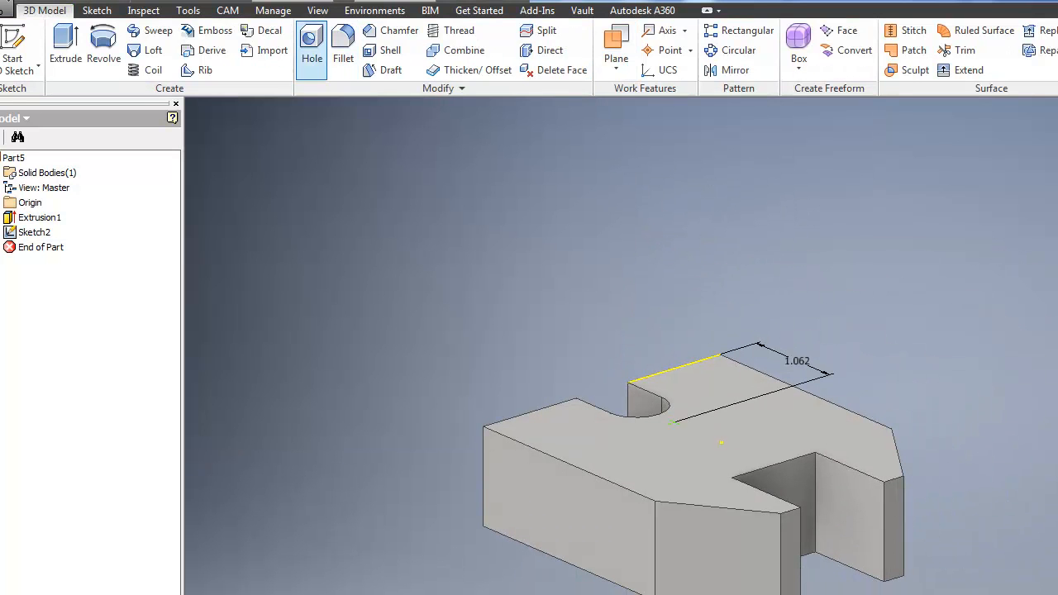
left_click(312, 46)
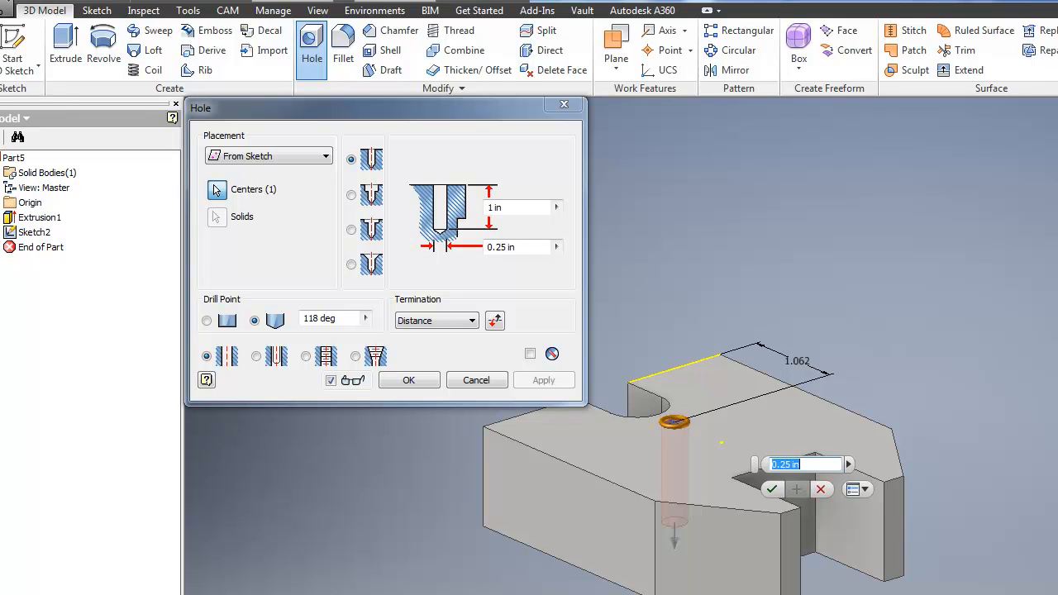
left_click_drag(519, 247, 489, 247)
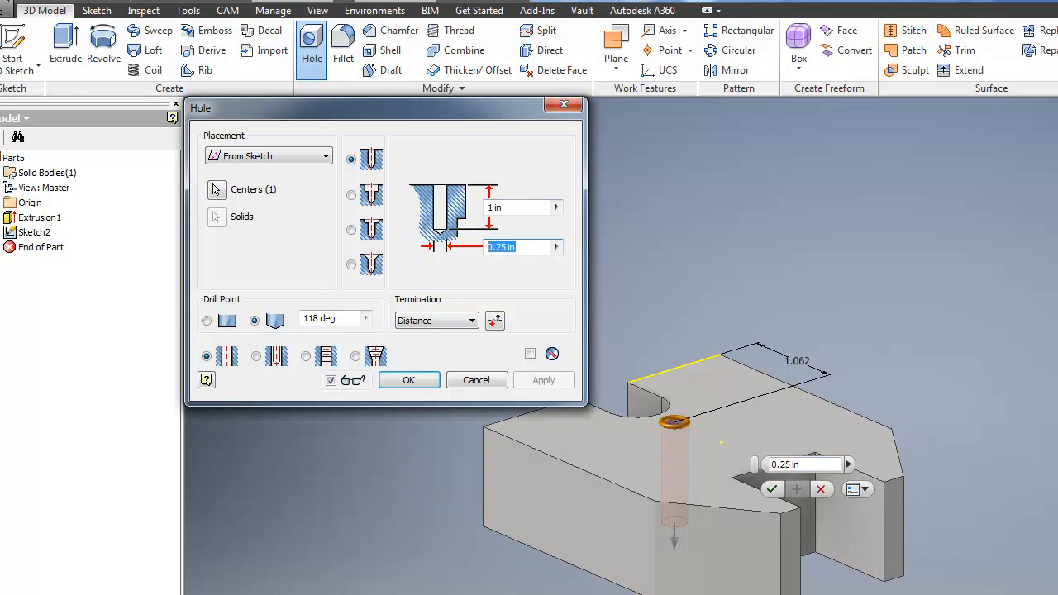
type(".255")
Use a Distance termination with a depth of .562 in and create the hole in the base's top face.
left_click(437, 321)
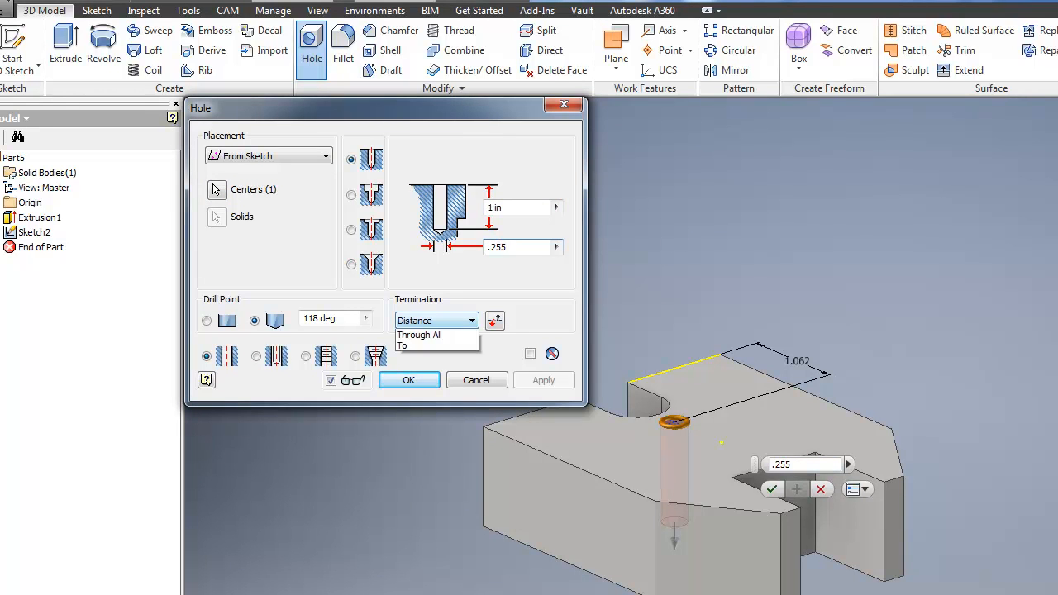
left_click(422, 336)
left_click(436, 321)
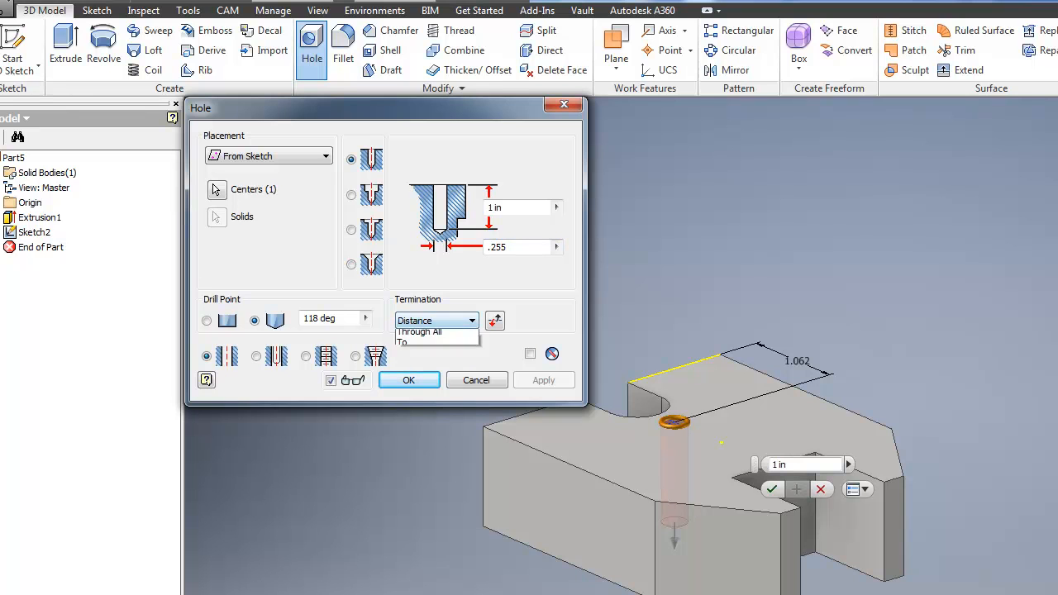
left_click(420, 347)
left_click(437, 321)
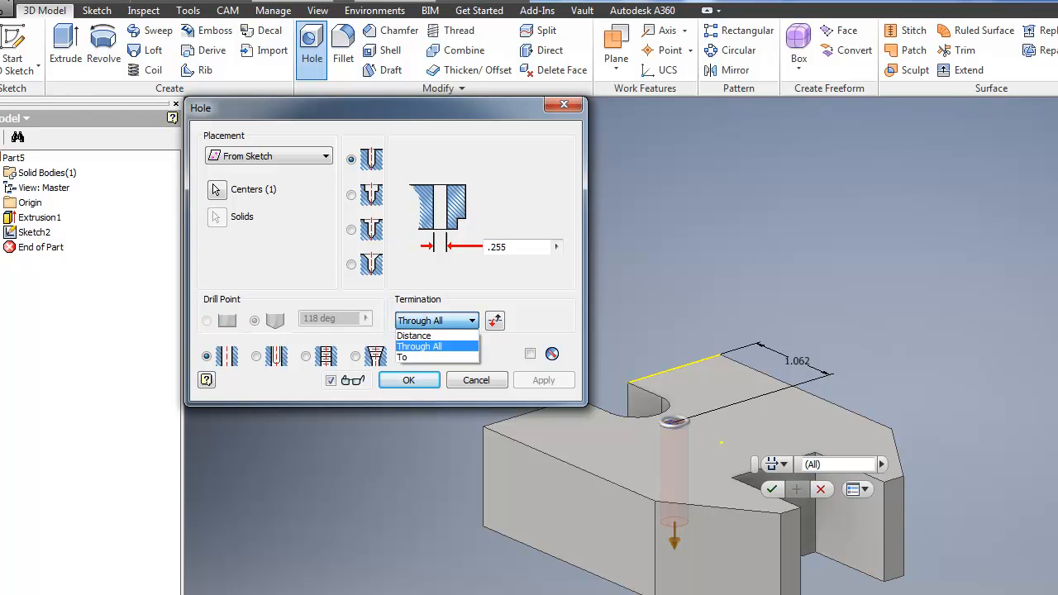
left_click(414, 335)
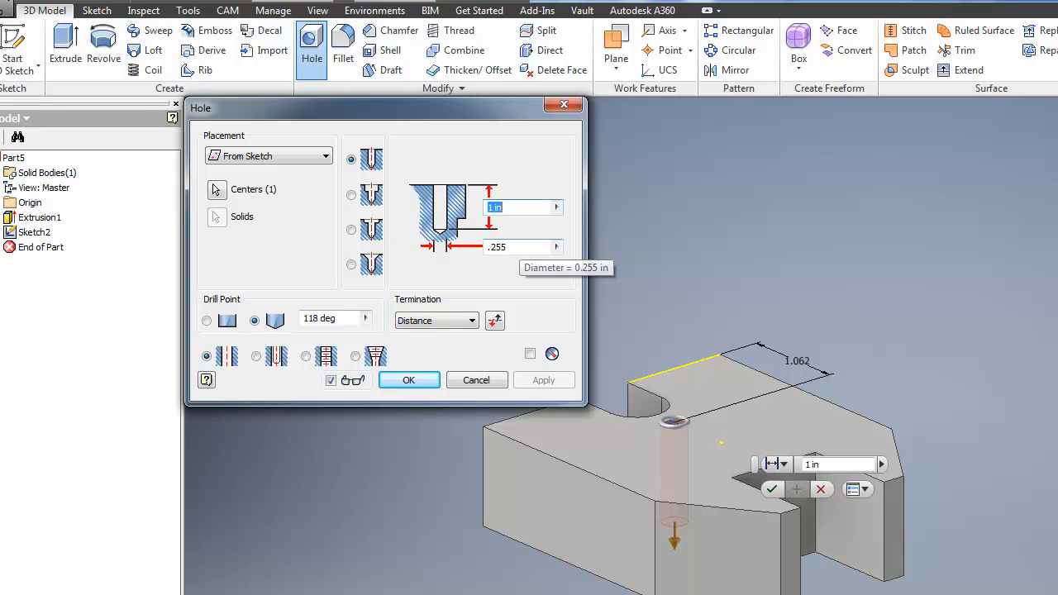
type(".")
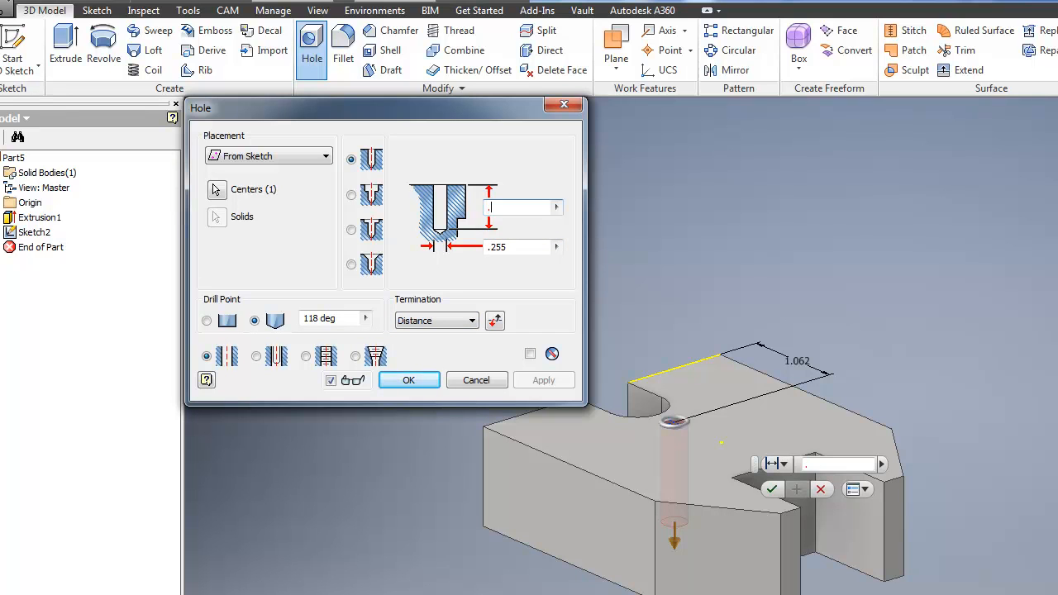
type("562")
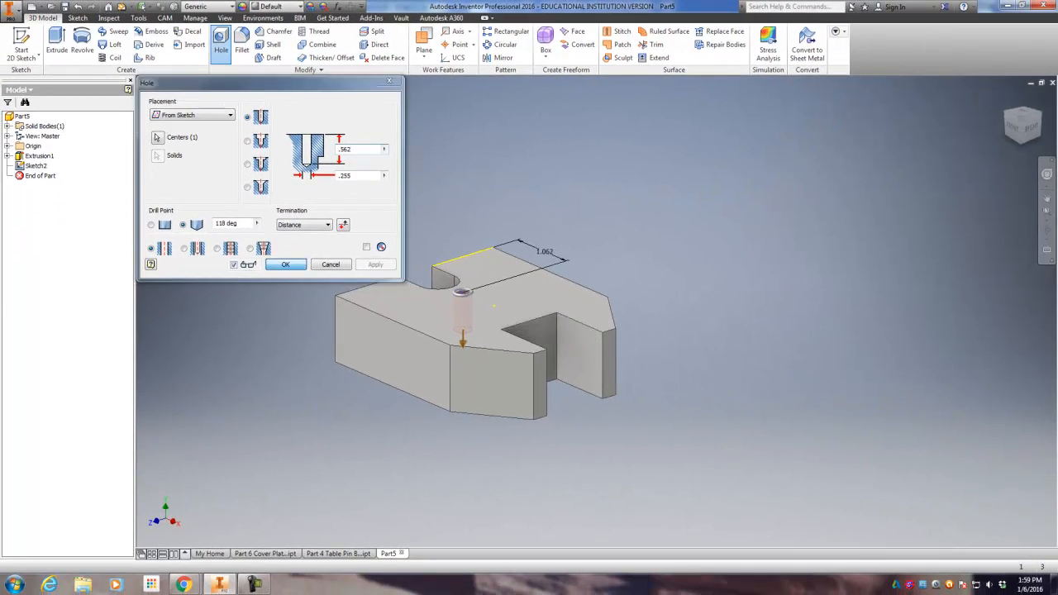
left_click(408, 380)
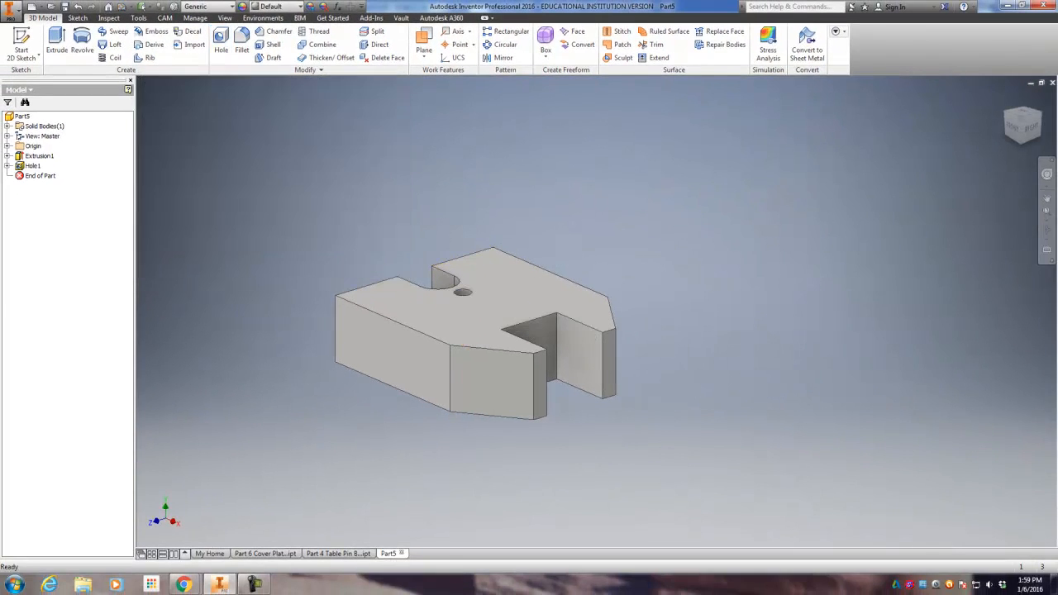
scroll(463, 292, "down", 6)
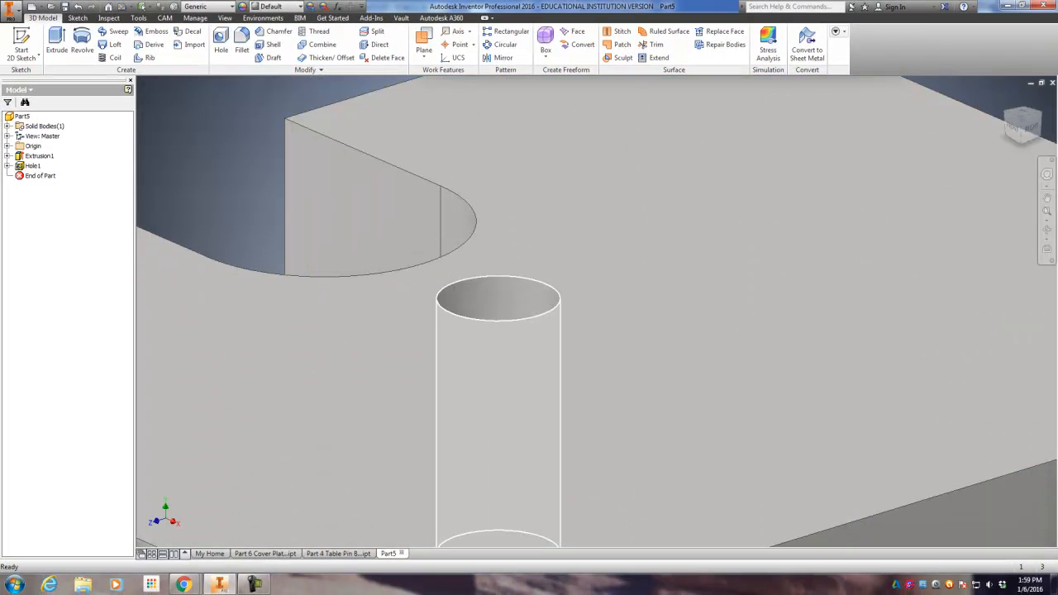
scroll(463, 292, "up", 8)
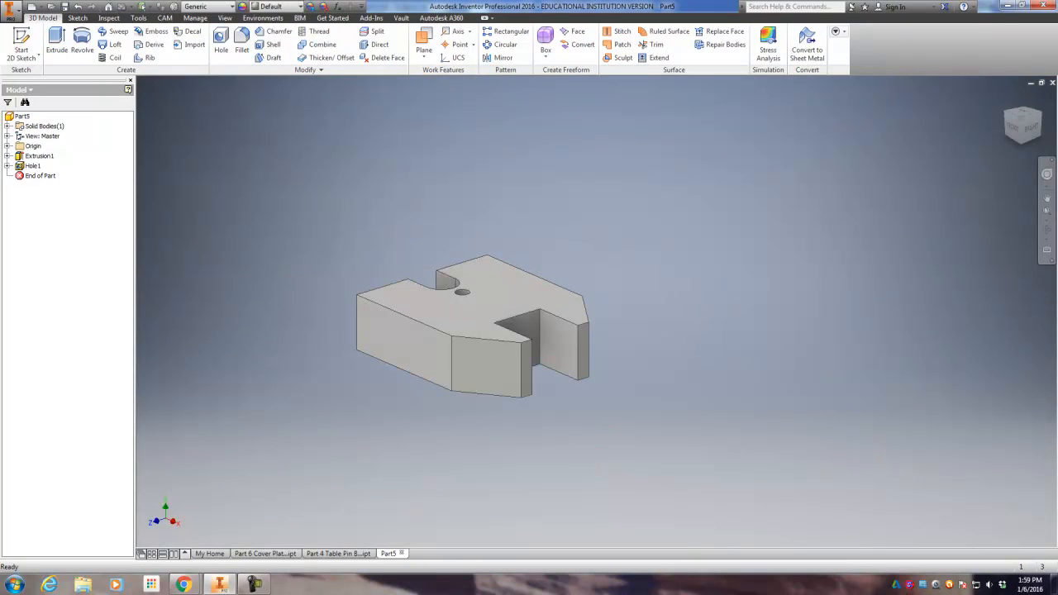
Start a sketch on the inner end face of the rectangular notch and place a centered point about 0.58 in above its bottom edge.
left_click(1021, 124)
left_click_drag(1023, 126, 1023, 125)
middle_click_drag(597, 312, 597, 333, "shift")
left_click(529, 263)
middle_click_drag(597, 312, 572, 333, "shift")
key("F6")
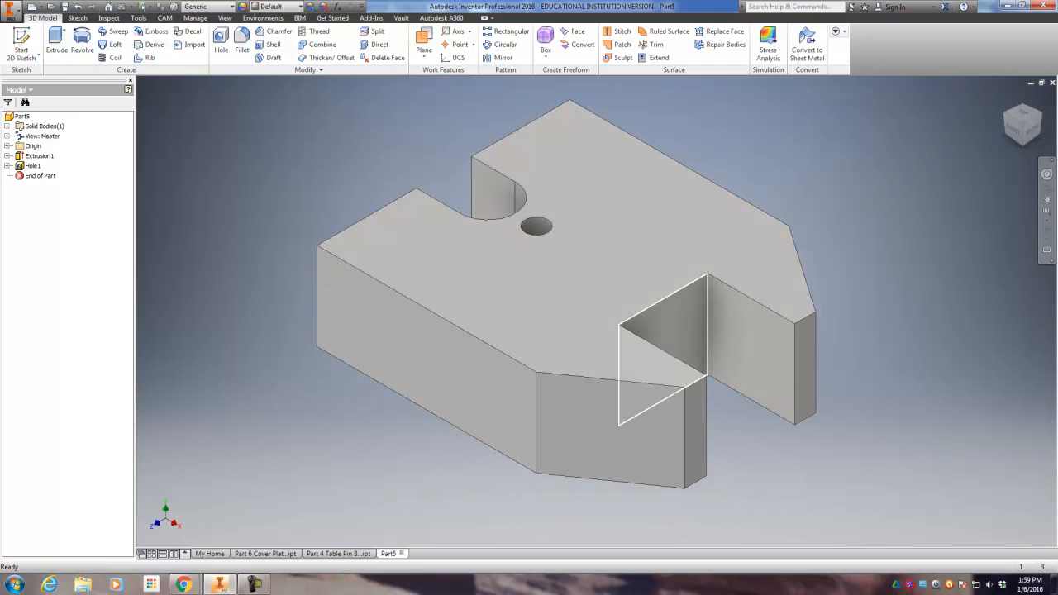
left_click(674, 324)
left_click(727, 311)
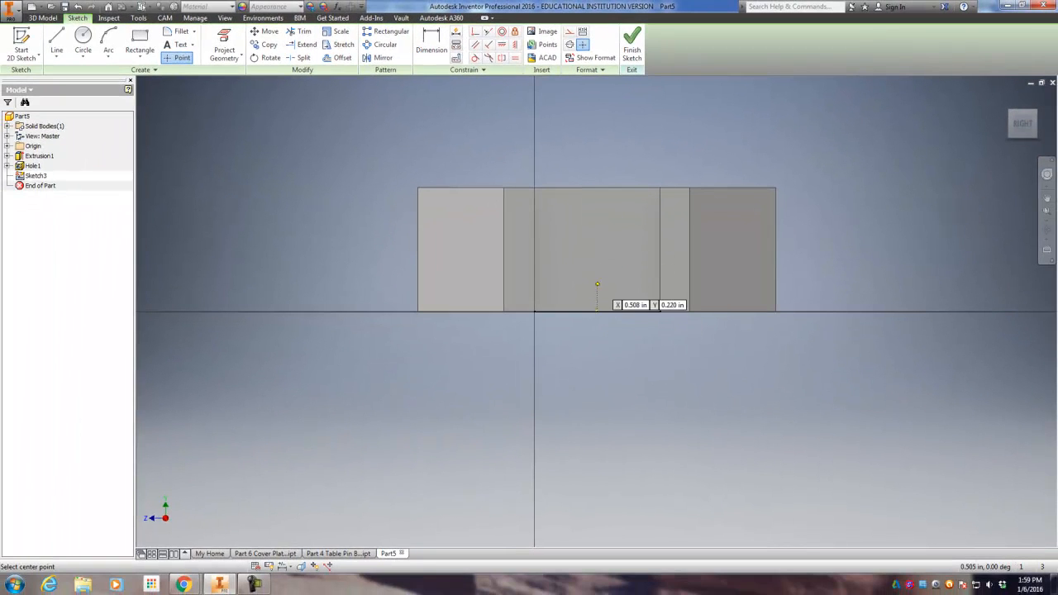
left_click(597, 240)
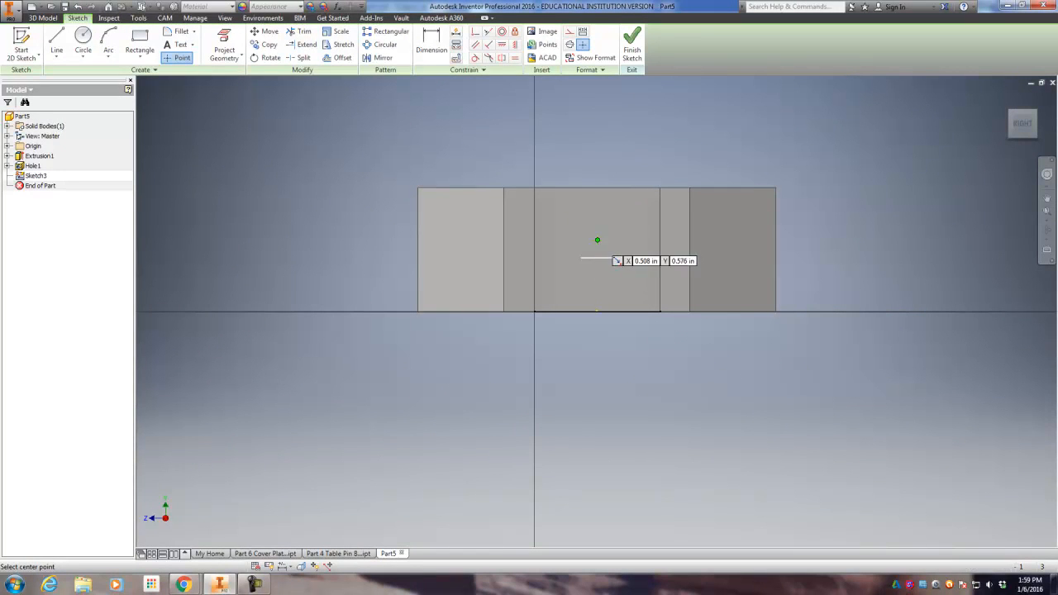
Dimension the sketch point .5 in below the top edge of the notch's end face.
left_click(431, 41)
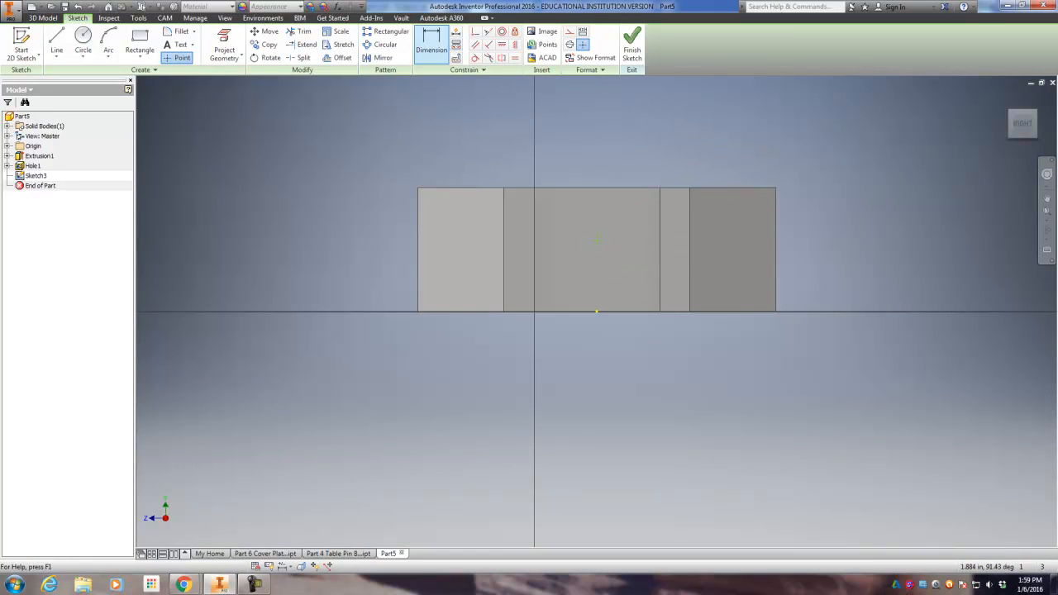
left_click(597, 188)
left_click(597, 240)
left_click(825, 212)
type(".5")
key("Return")
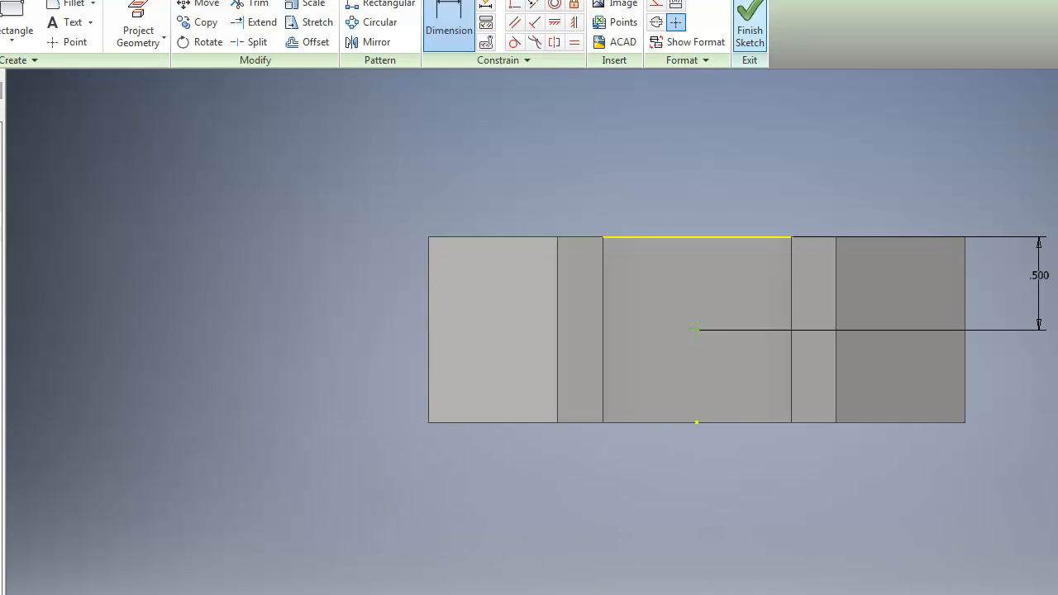
Finish the sketch and set up a tapped hole at the point, size 0.375 with the 3/8-16 UNC designation.
left_click(751, 25)
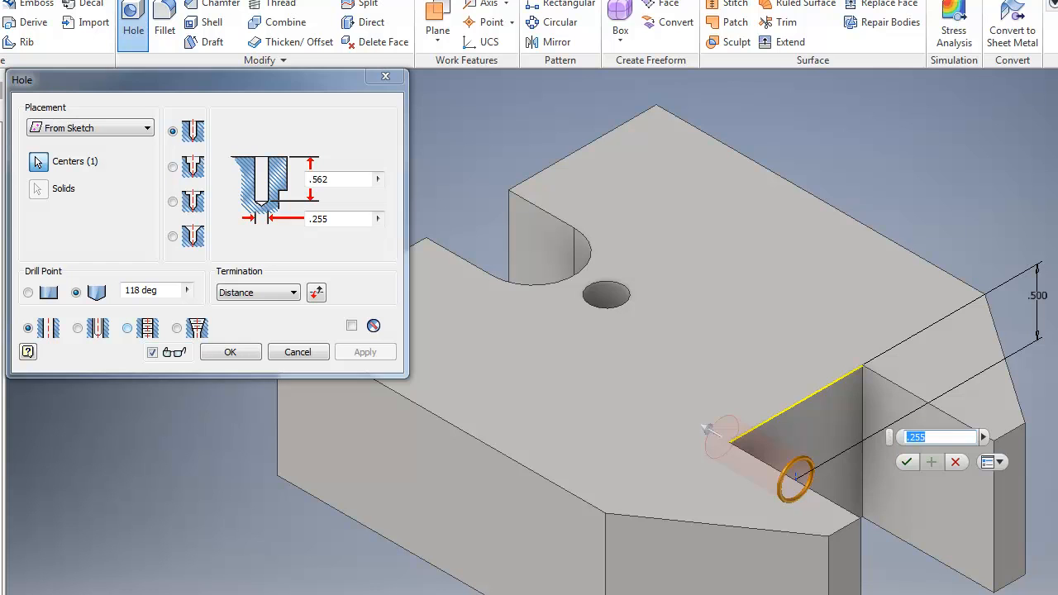
left_click(127, 328)
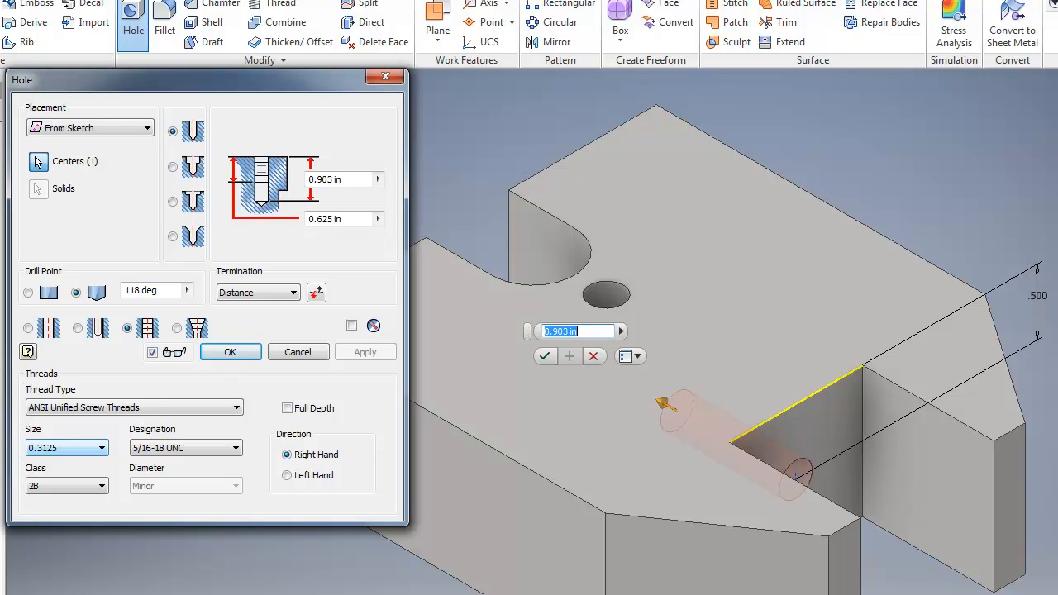
left_click(66, 447)
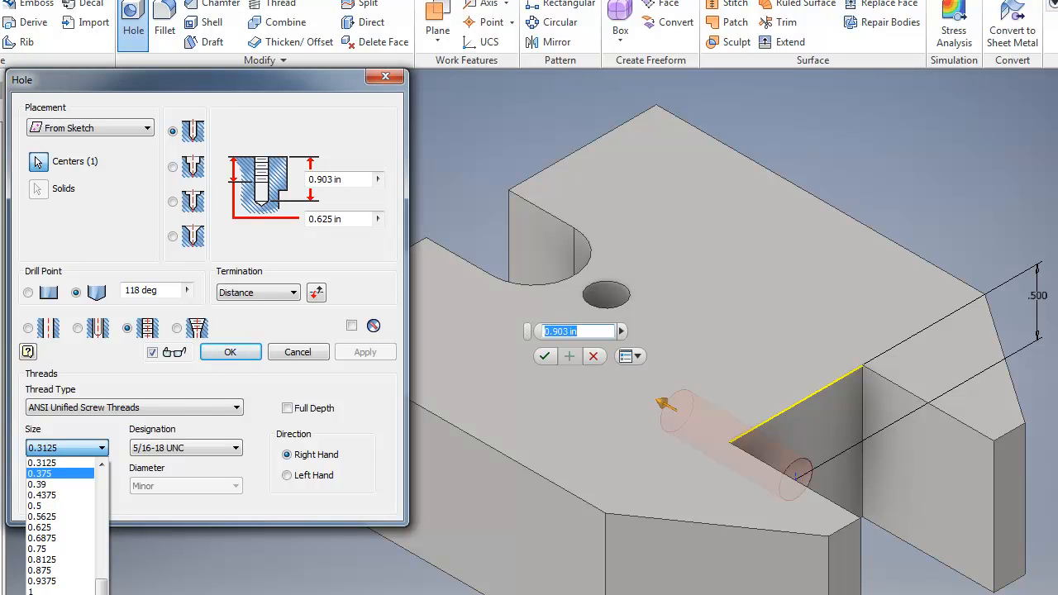
left_click(60, 474)
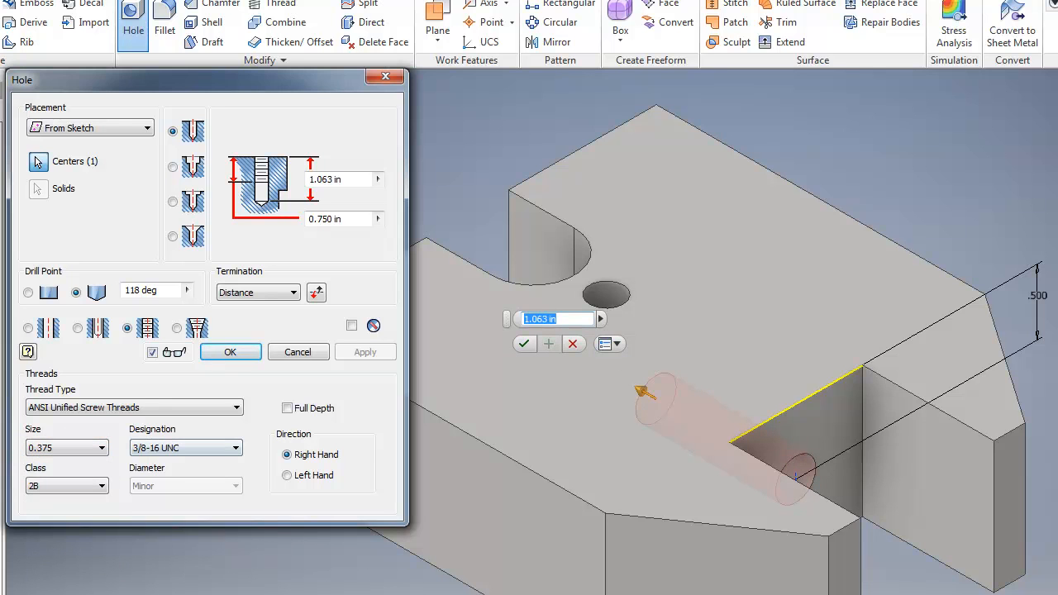
left_click(185, 447)
left_click(186, 447)
Set both the hole depth and the thread depth to .75 in and create the tapped hole in the notch face.
left_click_drag(354, 179, 308, 179)
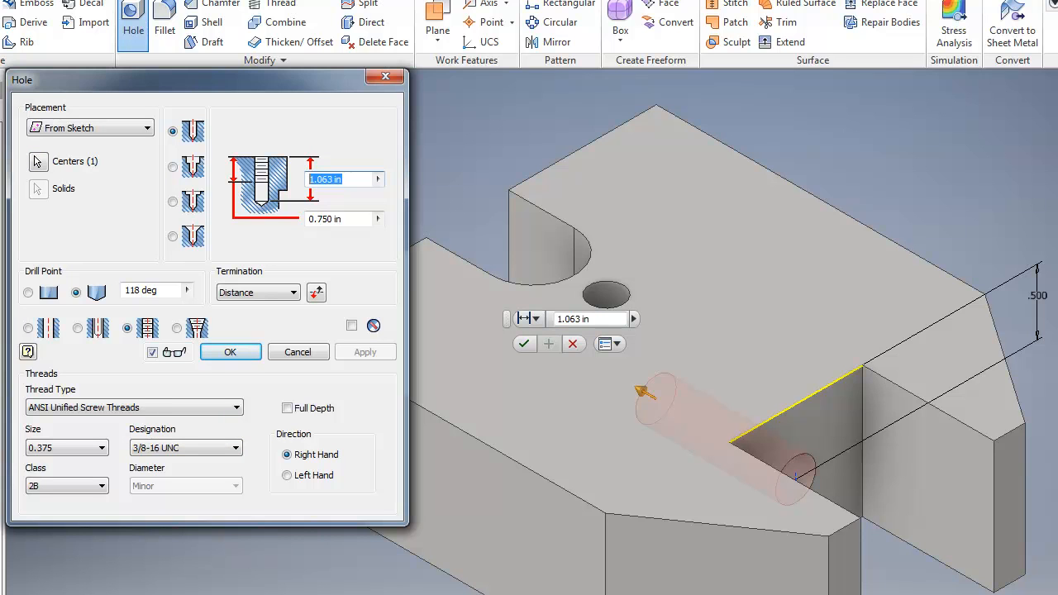
type(".75")
key("Tab")
type(".75")
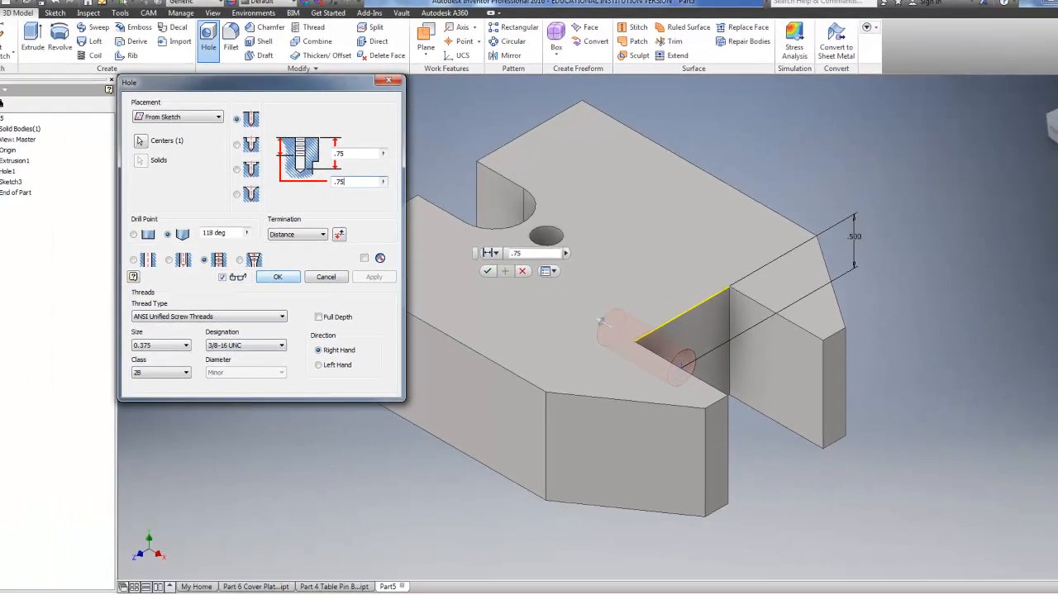
key("Return")
scroll(676, 350, "down", 5)
scroll(651, 332, "up", 5)
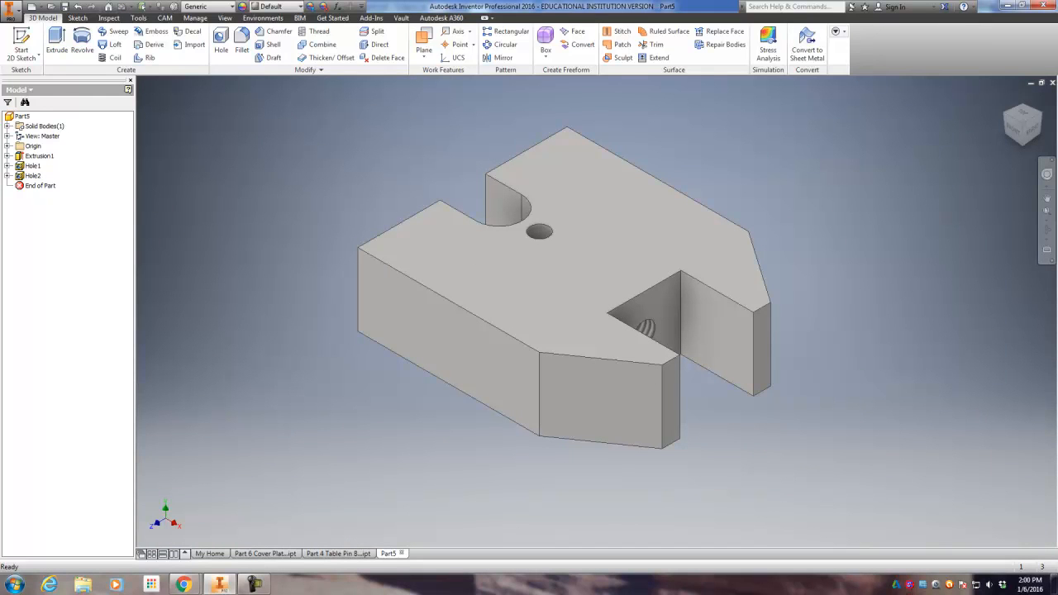
Chamfer the top outer edges along both long sides, the angled corners and the two front tips by .06 in.
left_click(274, 32)
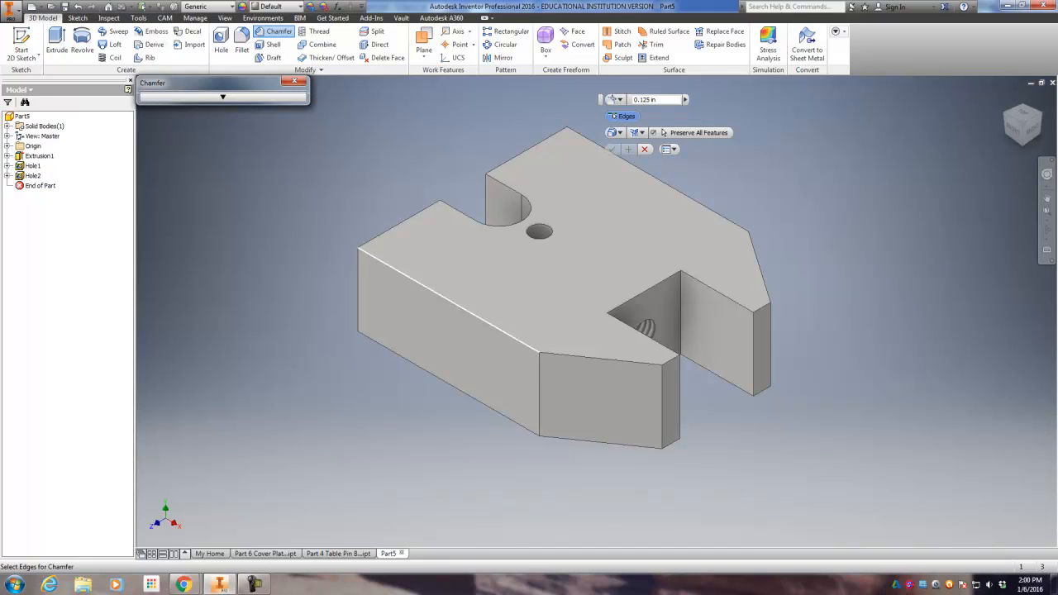
left_click(420, 284)
left_click(609, 360)
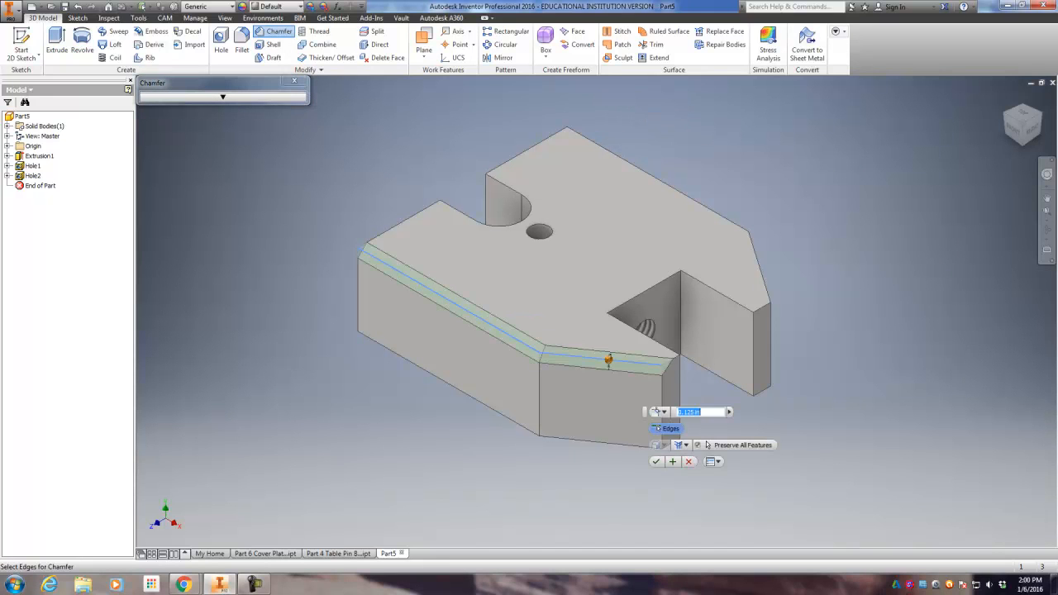
left_click(668, 361)
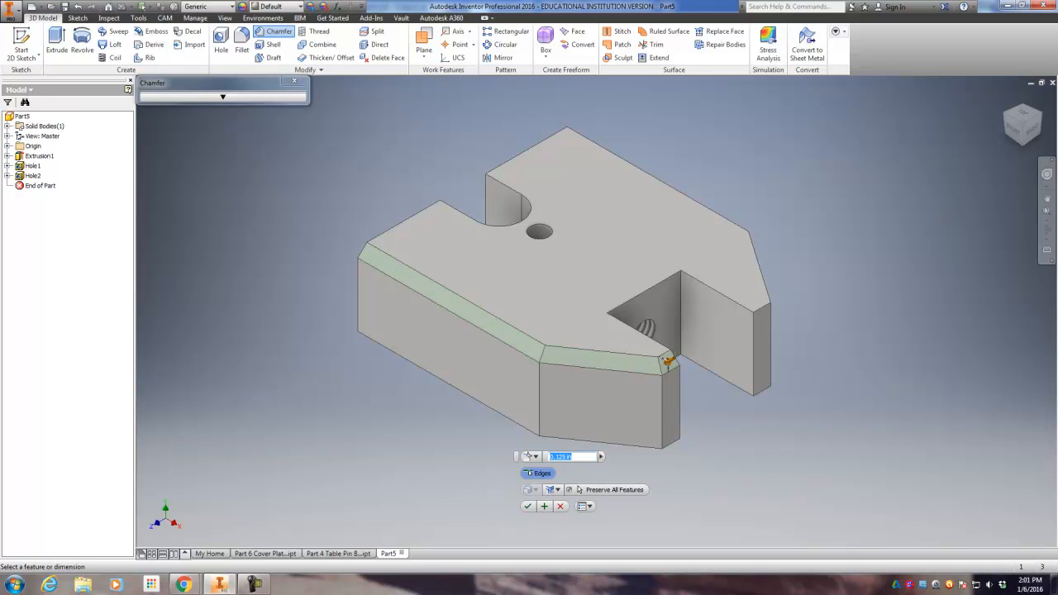
type(".06")
left_click(770, 299)
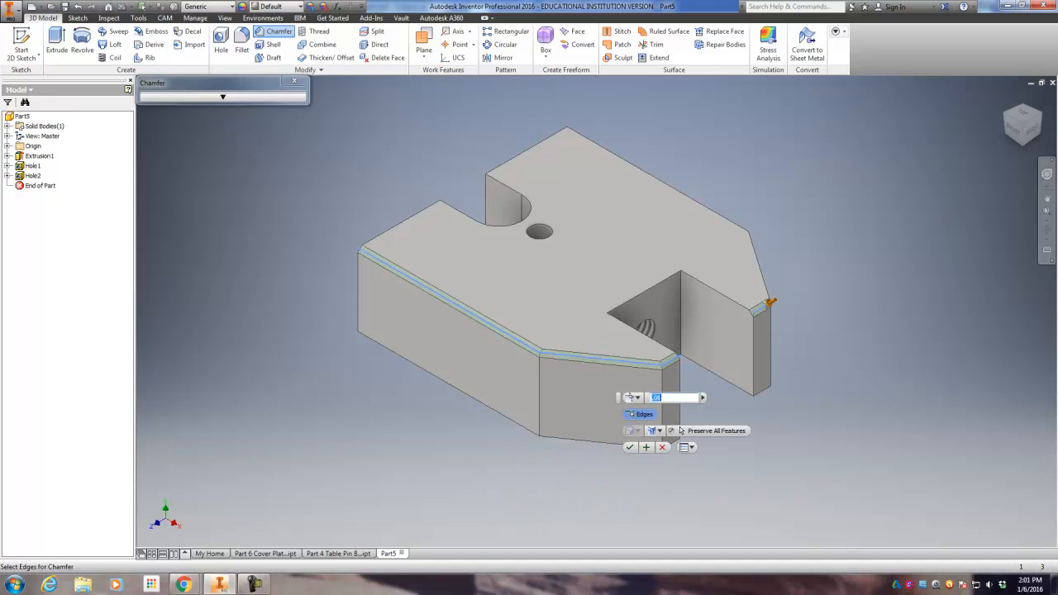
left_click(732, 220)
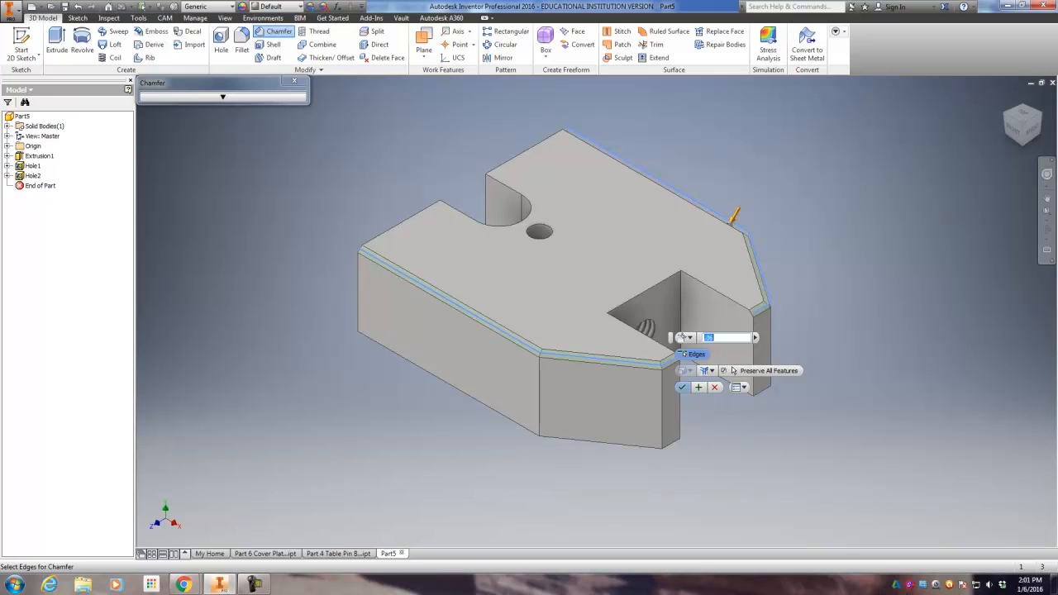
left_click(682, 387)
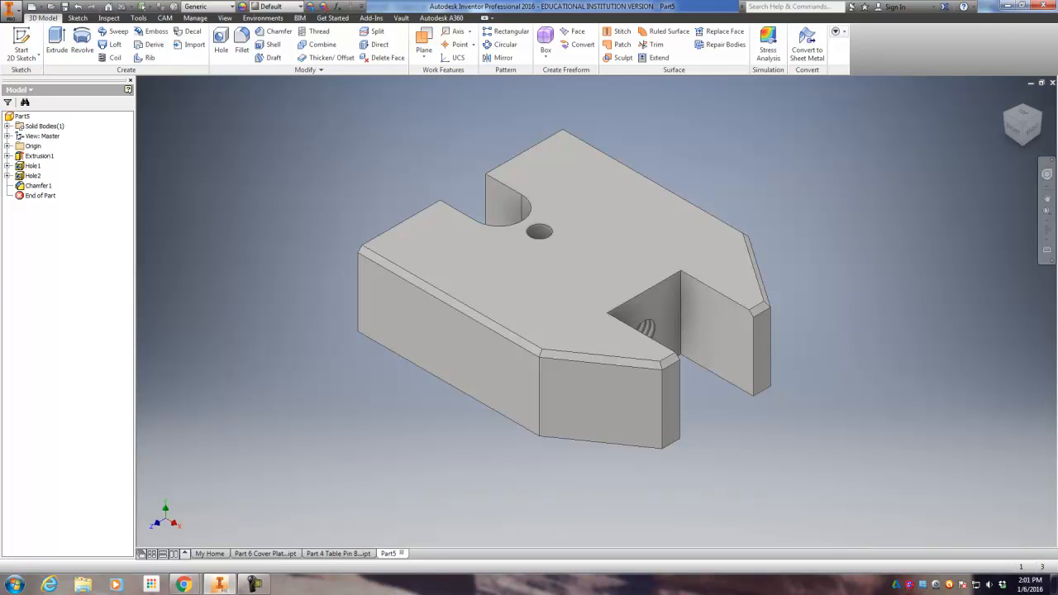
Assign Aluminum 6061 as the part's material in its physical iProperties and close the properties.
left_click(12, 10)
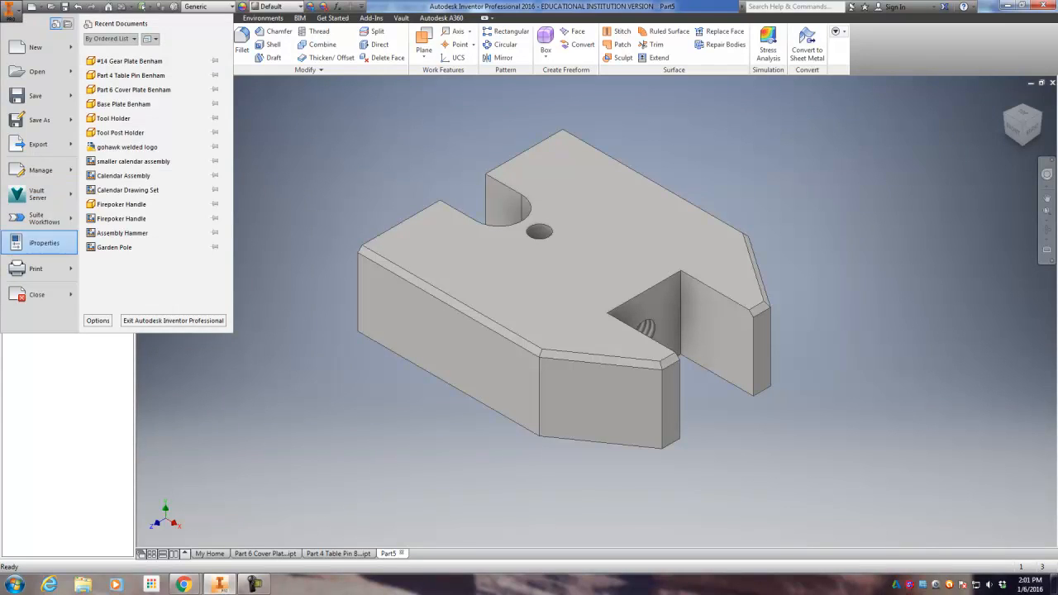
left_click(41, 242)
left_click(580, 134)
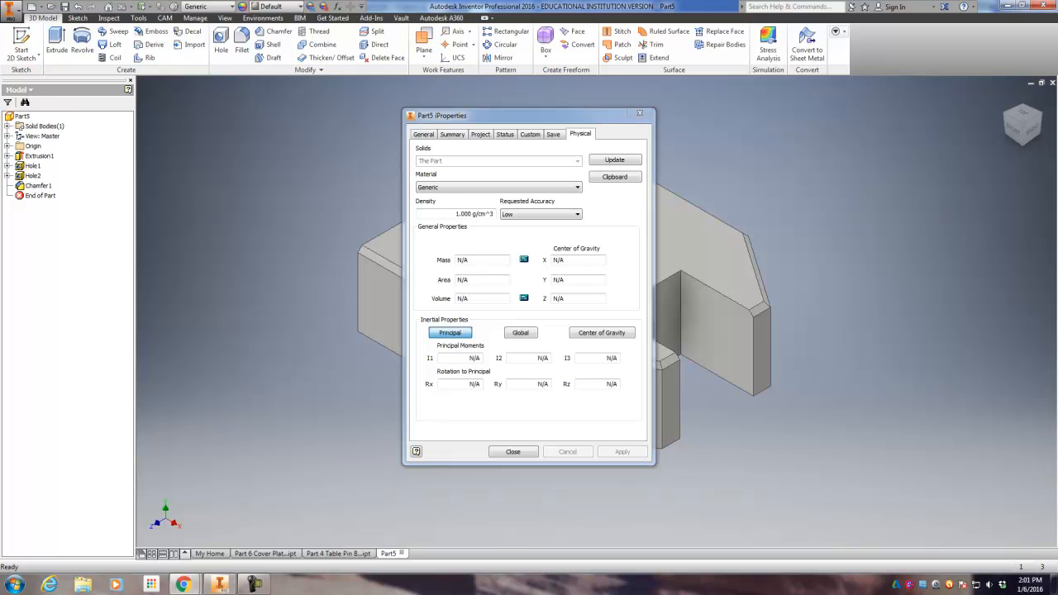
left_click(498, 187)
scroll(494, 224, "up", 5)
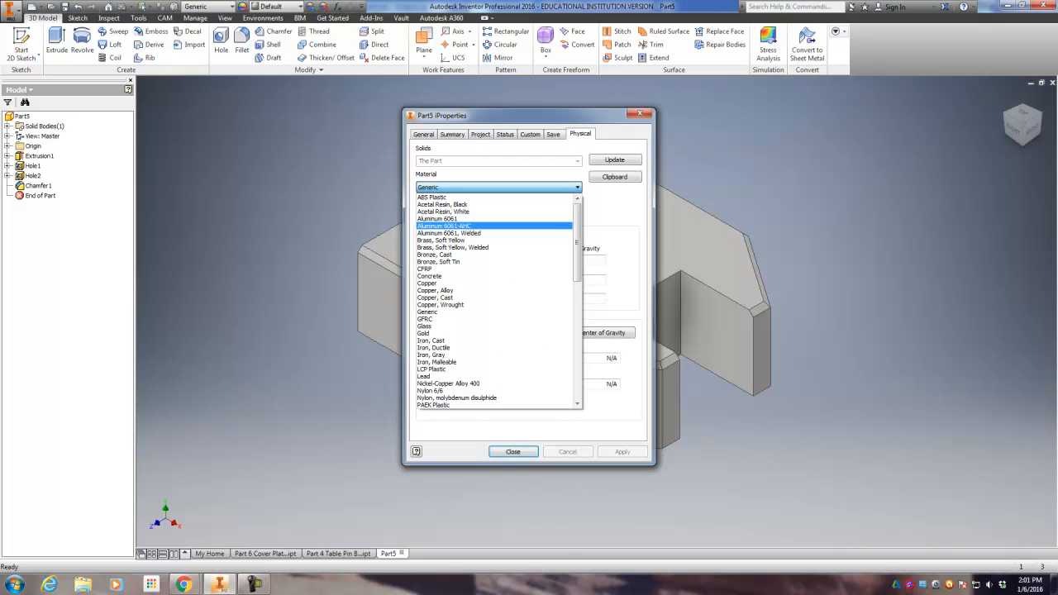
left_click(442, 219)
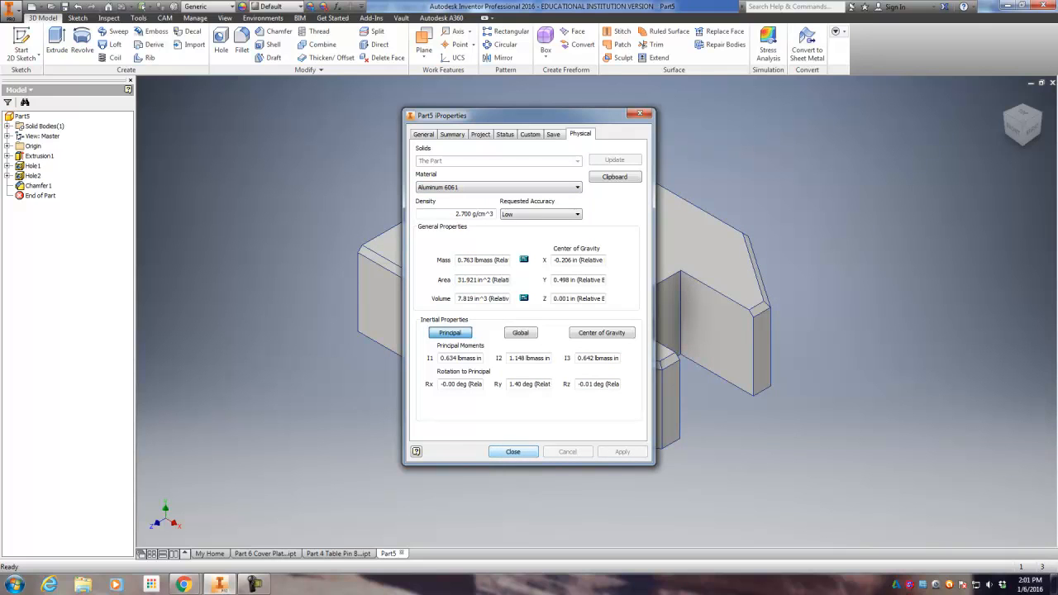
key("Return")
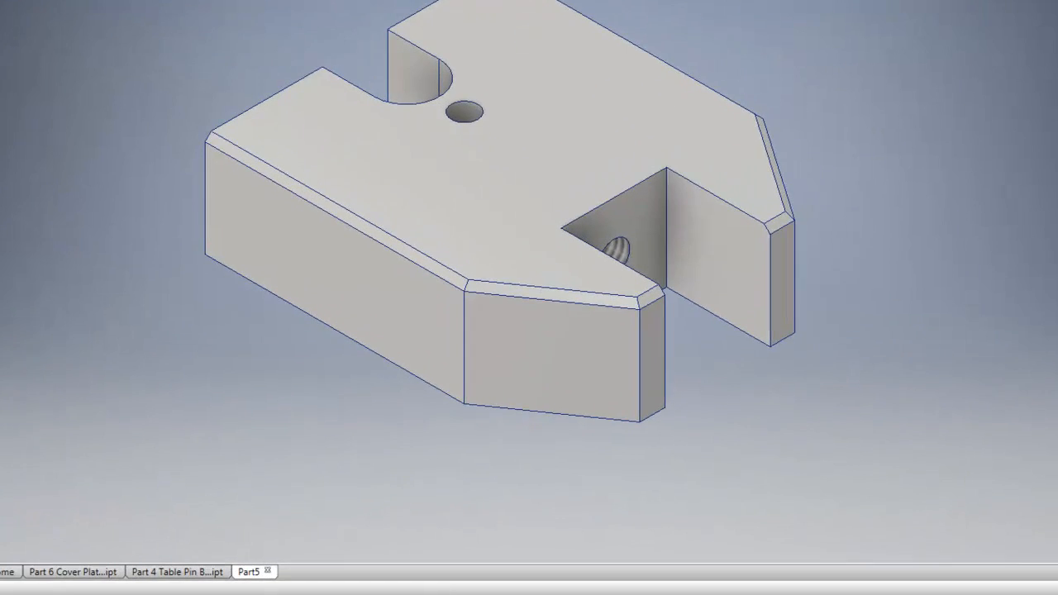
Save the part in the Arbor Press folder as "Part #2 Base" followed by the author's surname, as an Inventor part file.
key("ctrl+s")
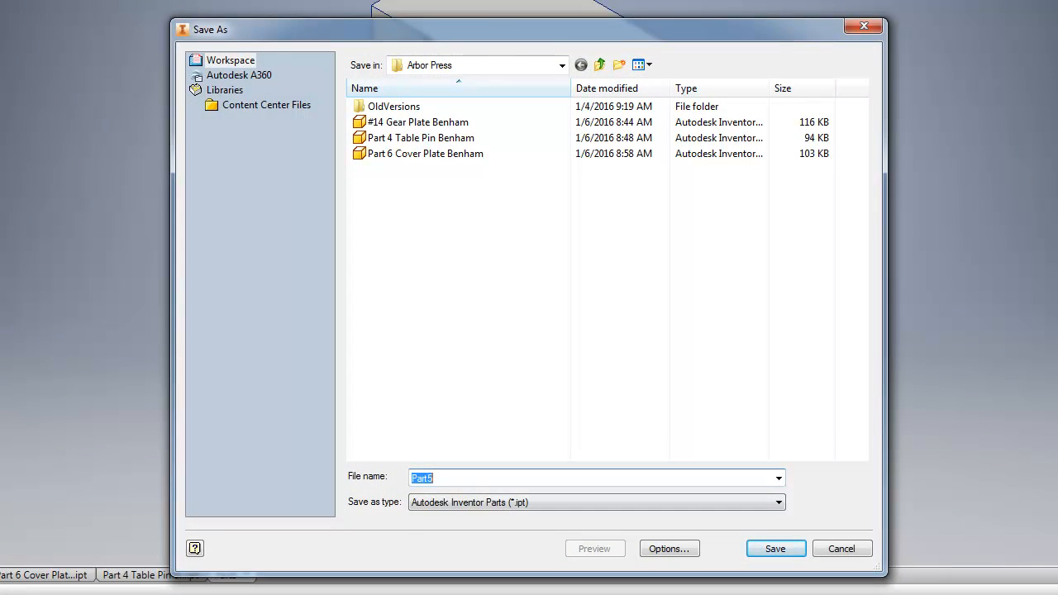
type("Part")
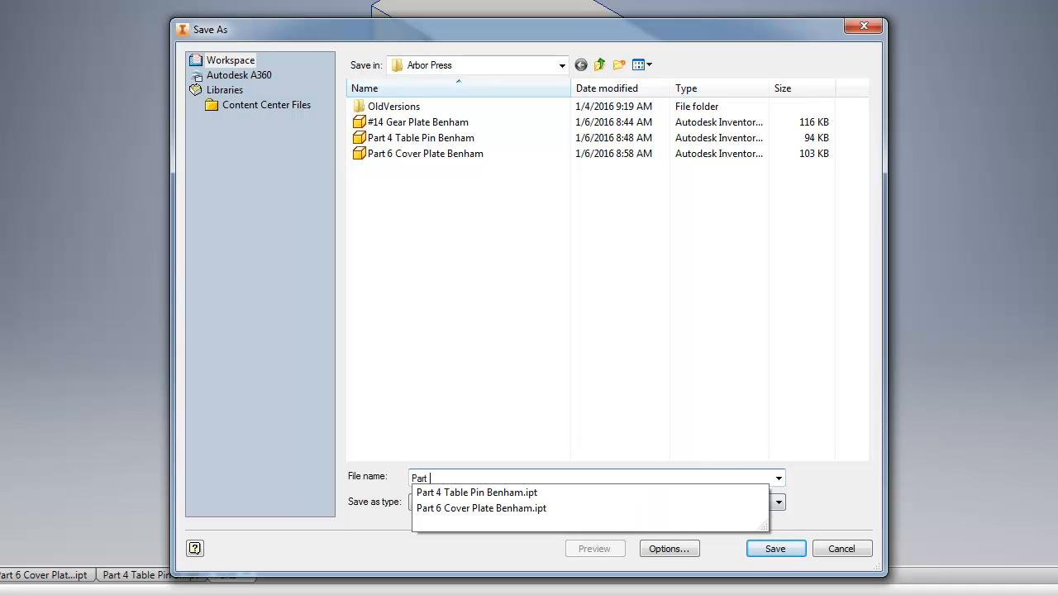
type(" #2")
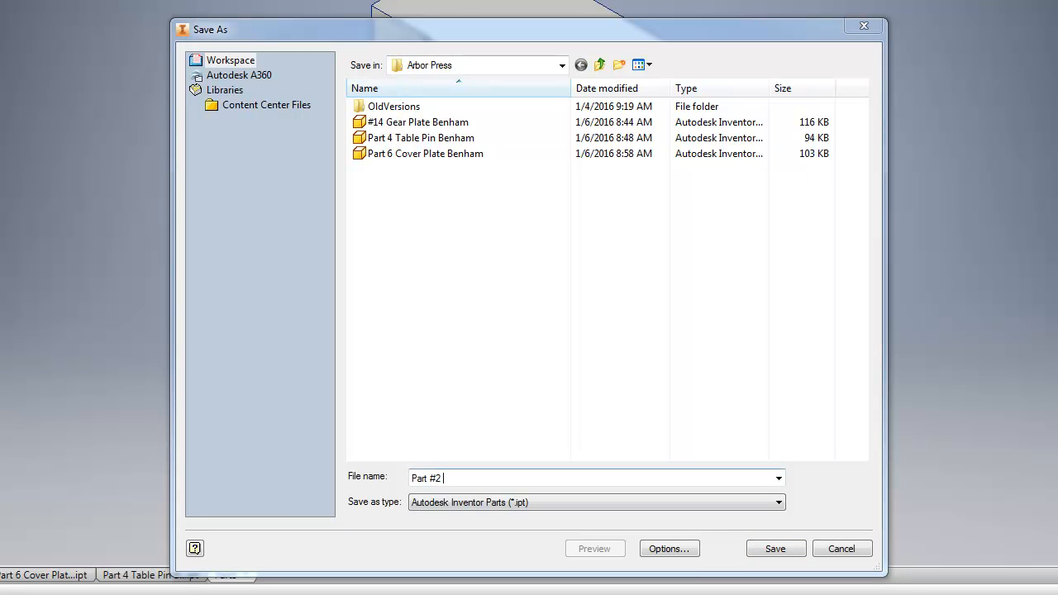
type("Base")
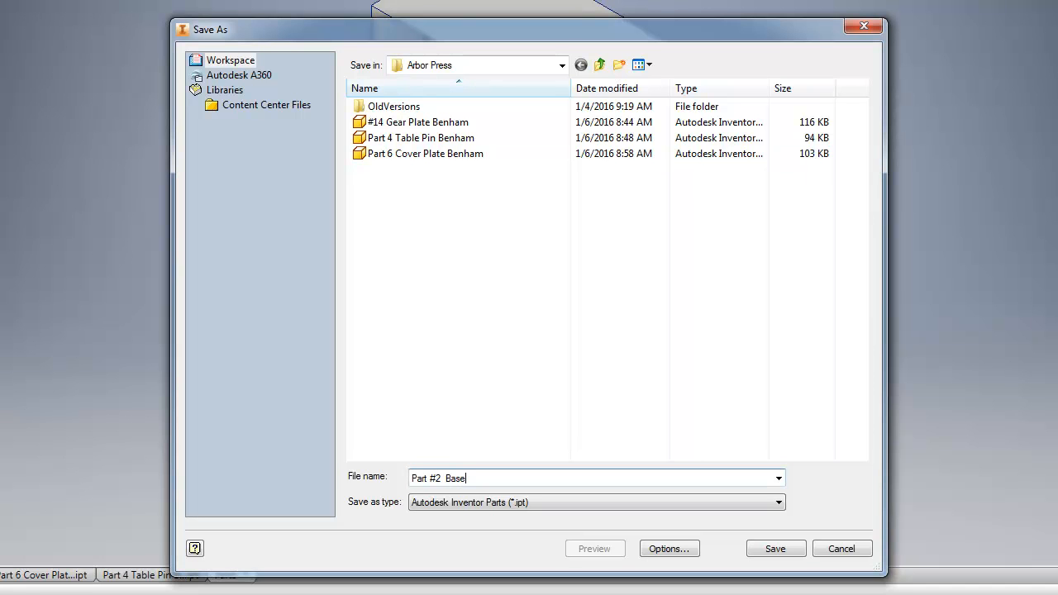
type(" Benham")
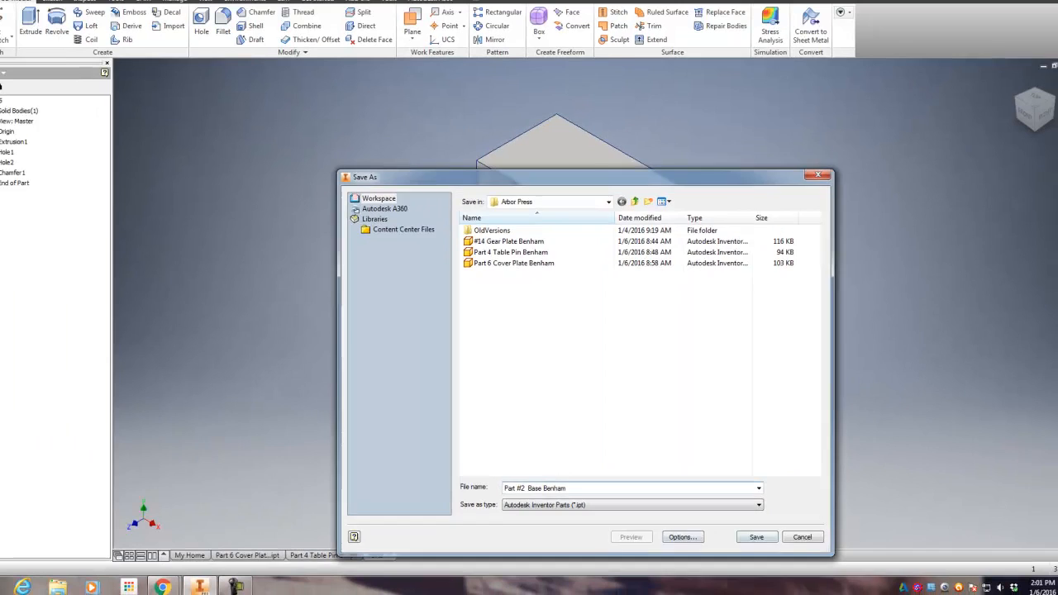
key("Return")
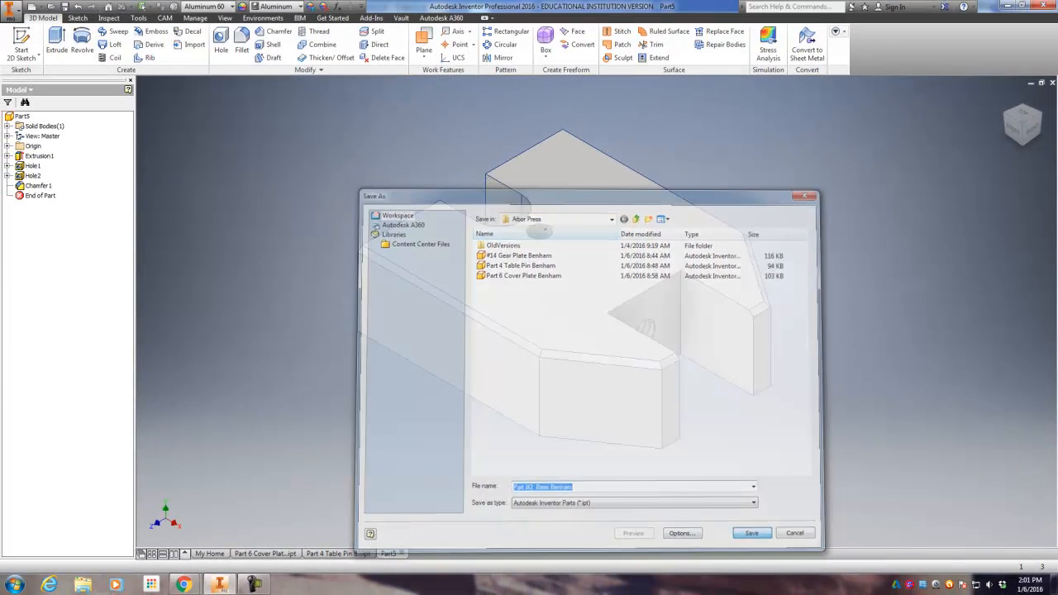